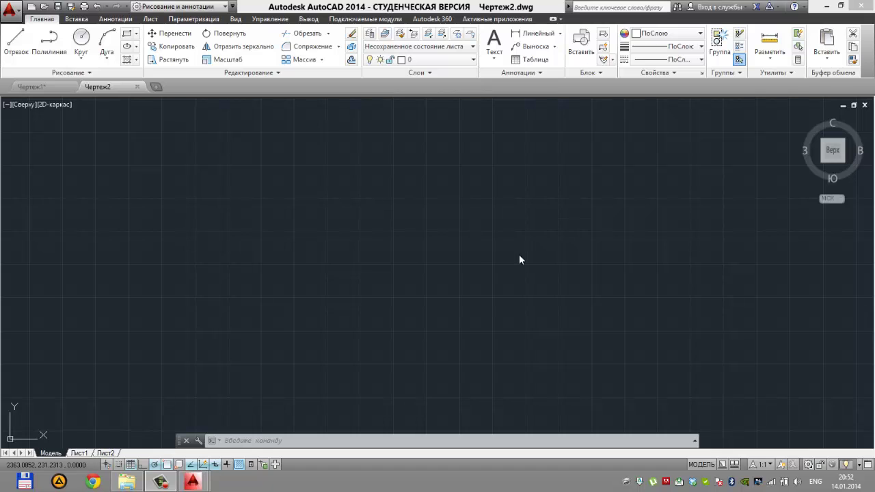
Step: Dismiss Camtasia's trial, project and new-version notices, then quit without saving Untitled.camproj
click(452, 268)
click(439, 271)
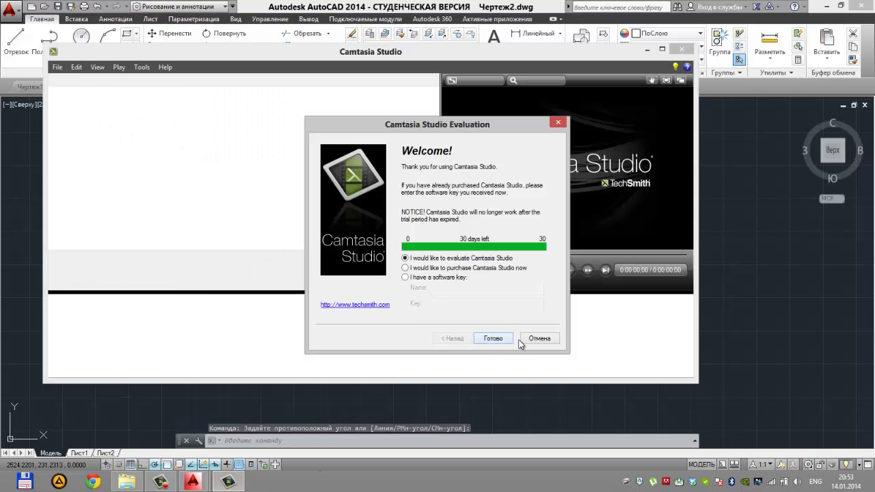
click(540, 339)
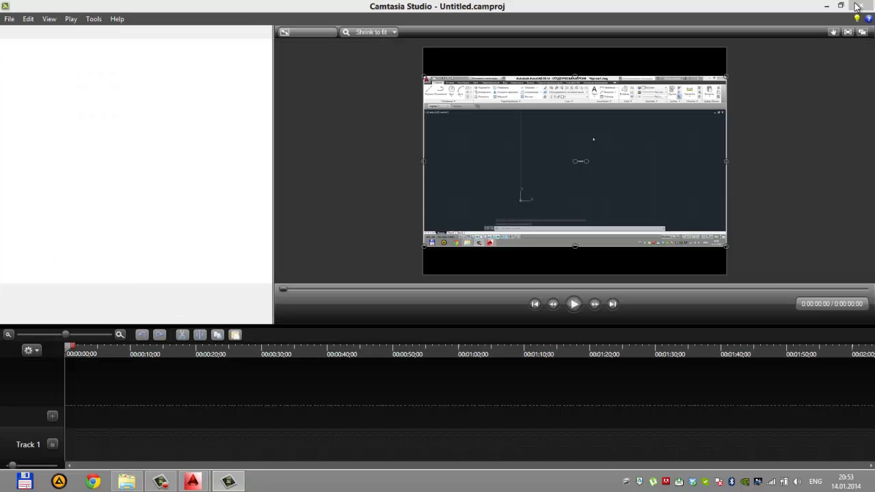
click(470, 311)
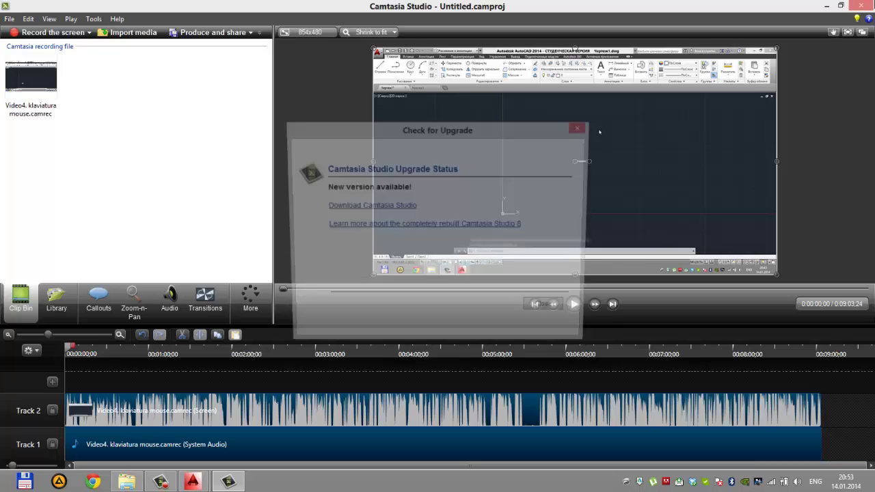
click(554, 309)
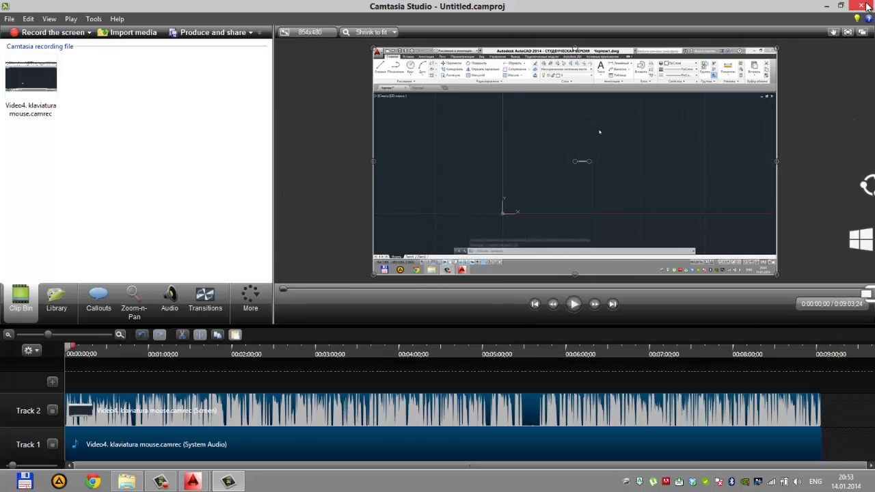
click(863, 5)
click(461, 269)
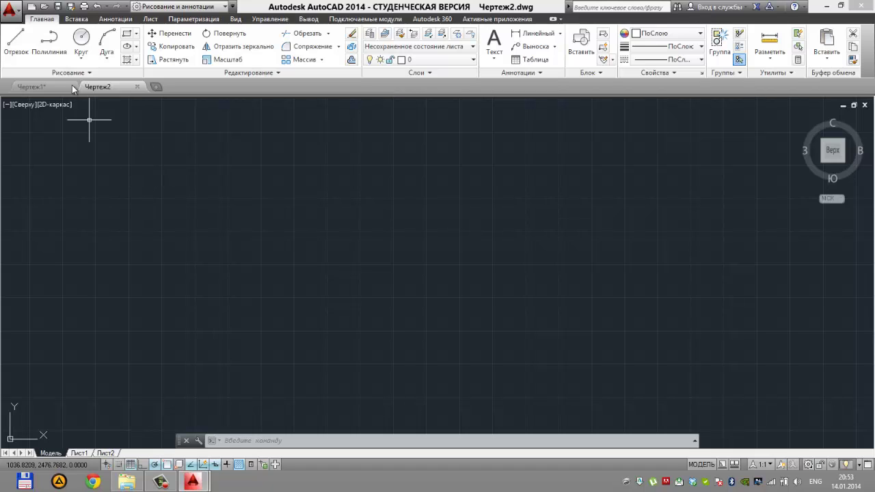
Step: Draw a closed eight-line outline with a rectangular notch using the Line tool
click(17, 46)
click(141, 172)
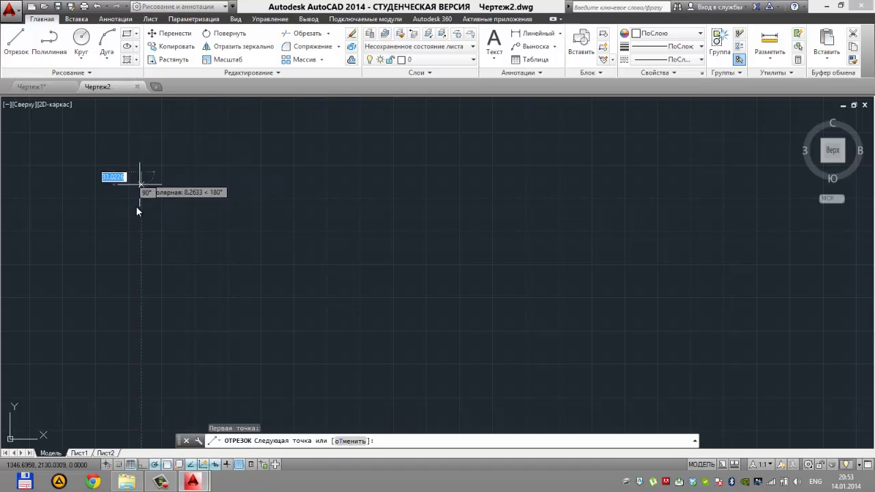
click(142, 311)
click(347, 312)
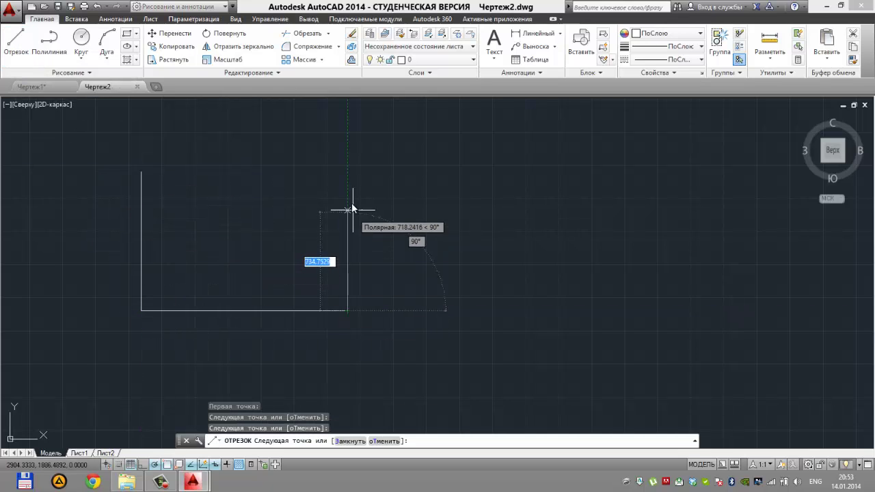
click(348, 202)
click(417, 202)
click(417, 321)
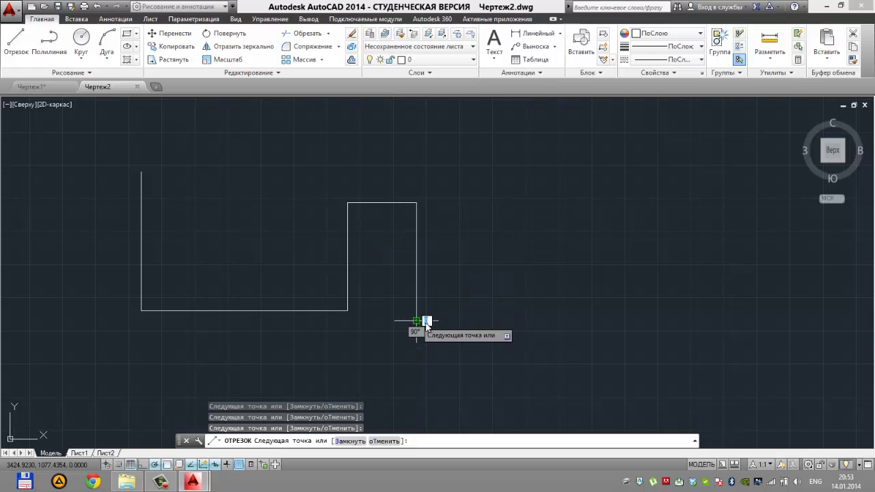
click(517, 320)
click(496, 135)
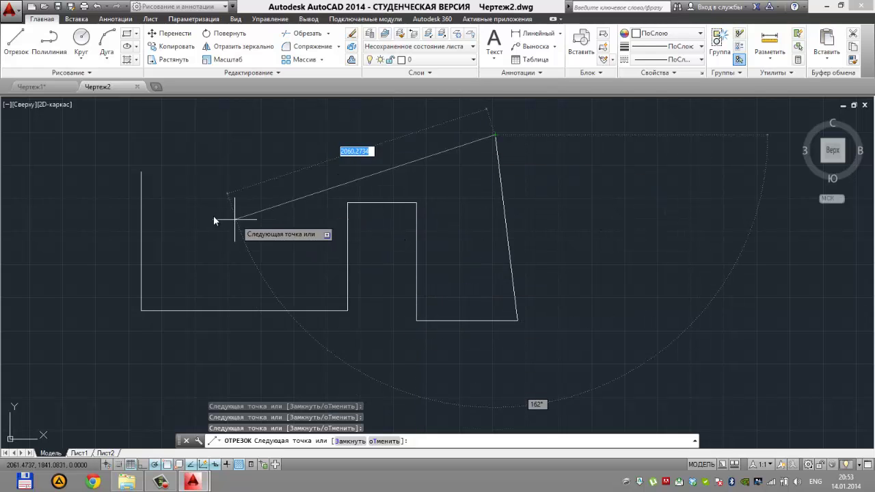
click(141, 172)
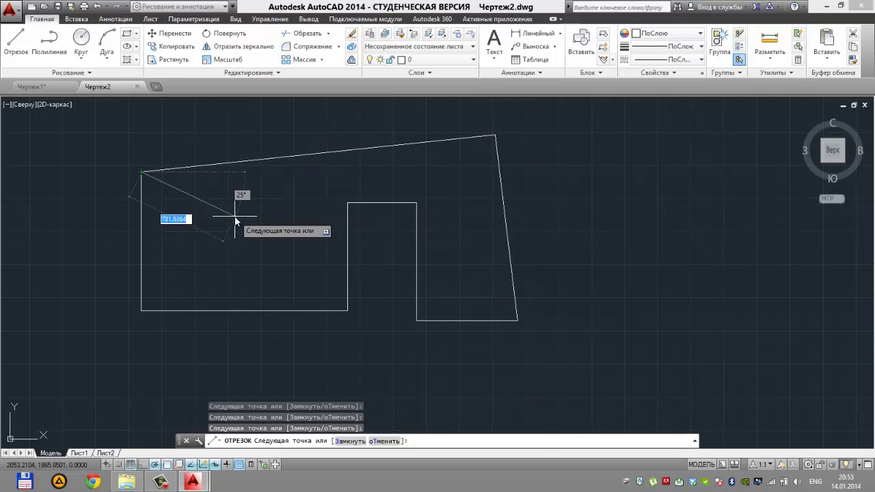
key(Return)
Step: Crossing-select all lines of the outline and delete them
click(174, 61)
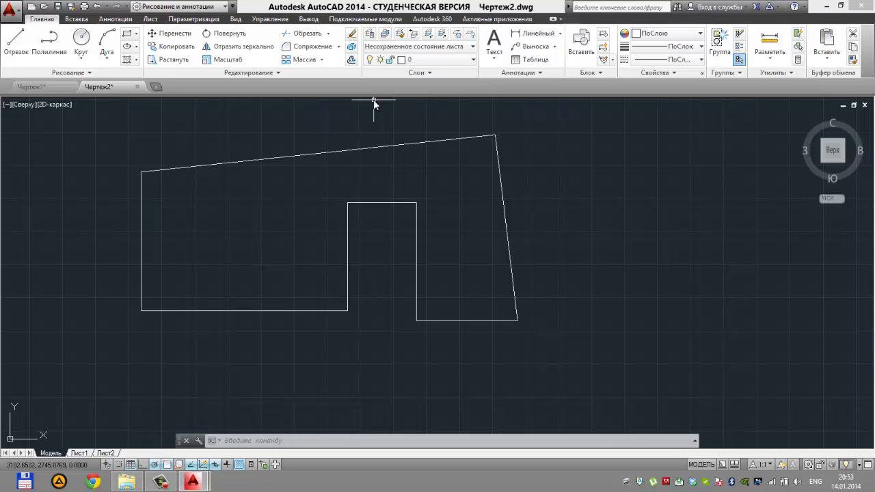
click(592, 350)
click(282, 182)
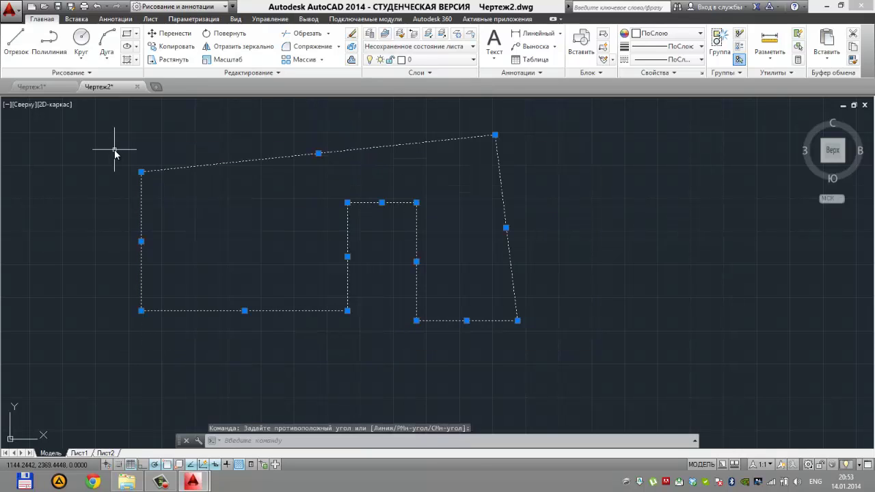
key(Delete)
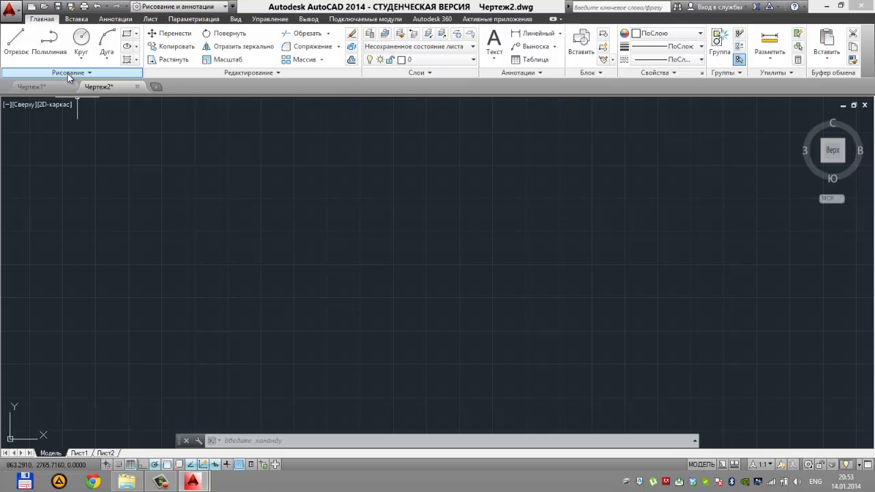
Step: Start a Line outline and place the zigzag's lower vertices out to the right
click(26, 53)
click(190, 184)
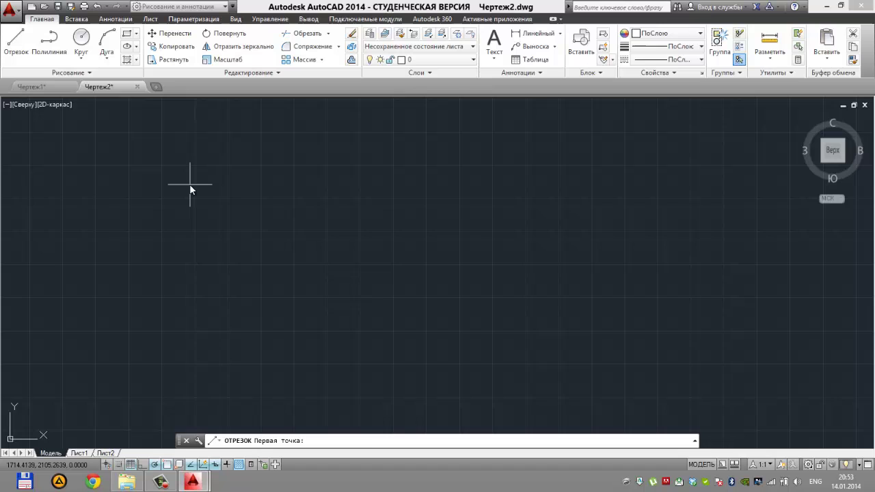
click(200, 278)
click(280, 306)
click(359, 275)
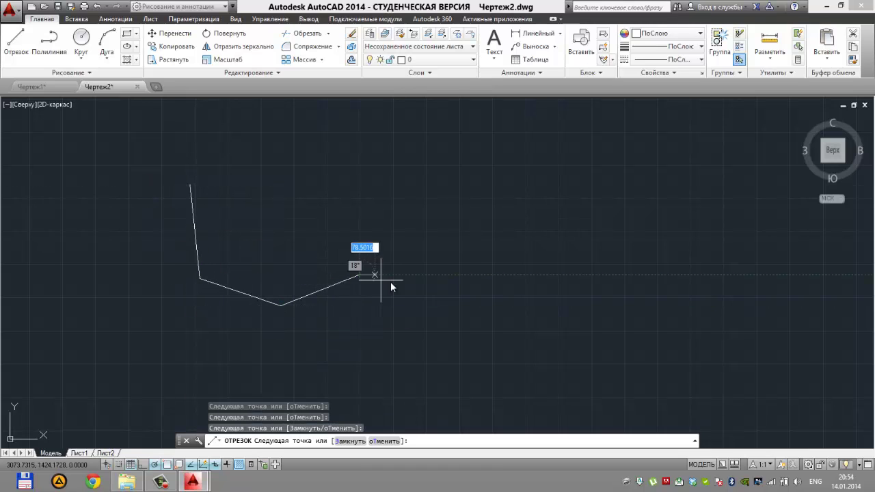
click(415, 298)
click(495, 246)
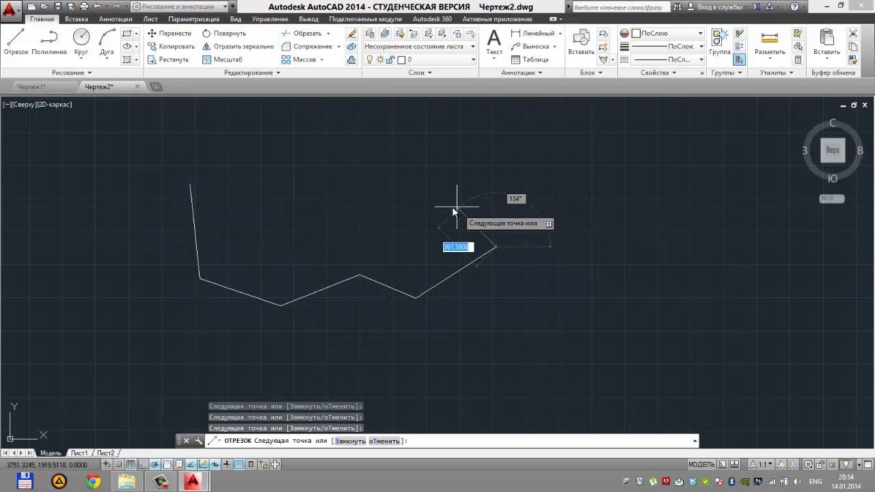
Step: Run the zigzag's return edge back leftward and close it at the starting point
click(451, 207)
click(367, 255)
click(352, 218)
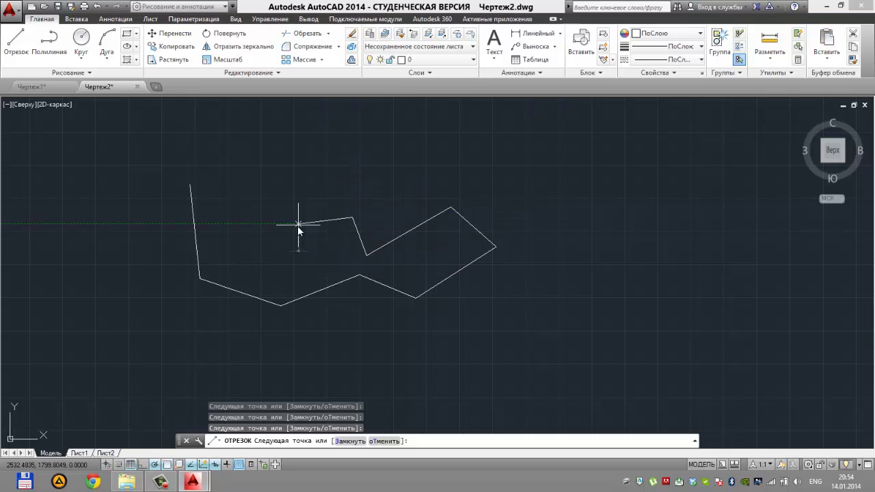
click(299, 224)
click(281, 254)
click(261, 245)
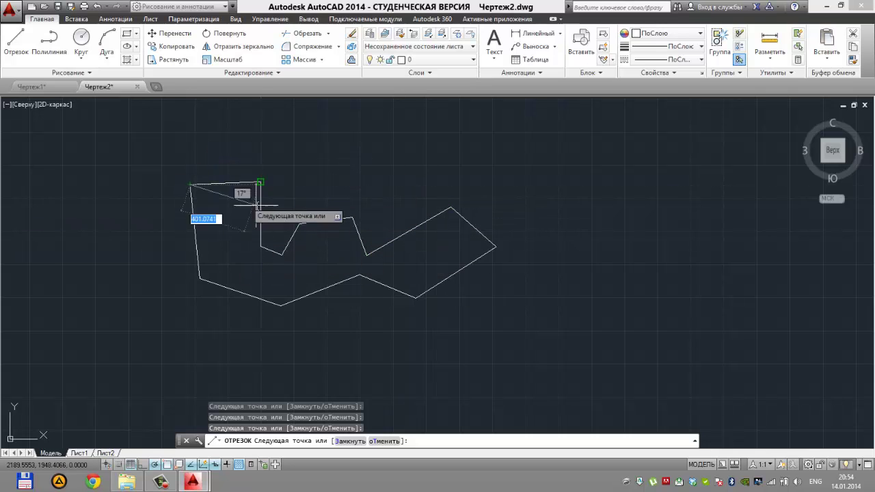
click(260, 183)
key(Return)
mouse_move(250, 201)
middle_down()
mouse_move(243, 182)
mouse_move(172, 166)
mouse_move(157, 137)
middle_up()
scroll(164, 141, down, 3)
scroll(207, 179, down, 3)
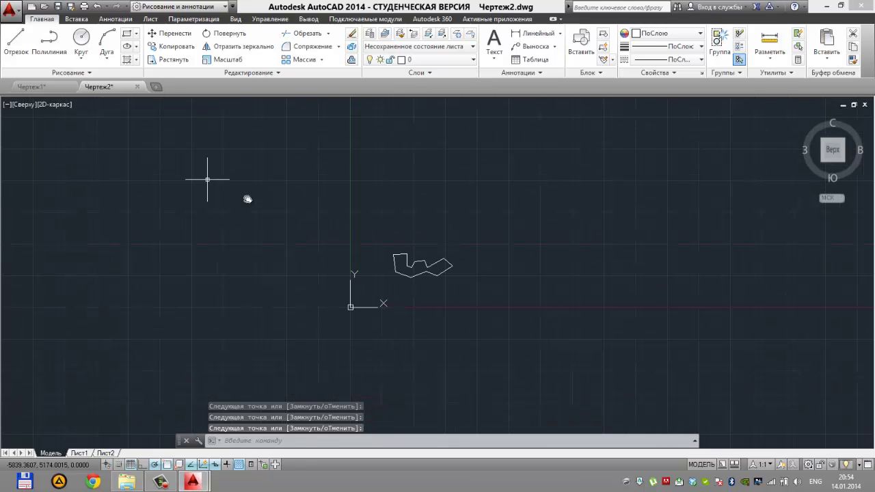
scroll(303, 225, up, 2)
mouse_move(303, 225)
middle_down()
mouse_move(225, 194)
mouse_move(216, 216)
mouse_move(151, 185)
middle_up()
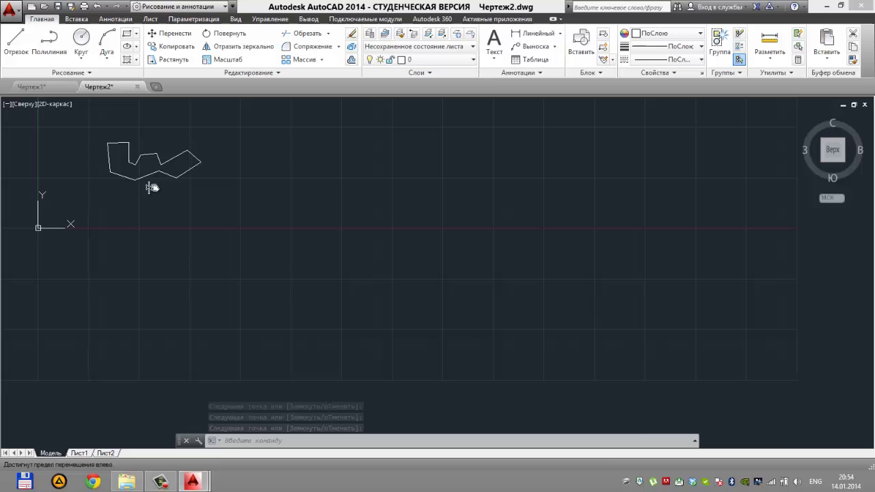
Step: Draw a closed polyline shape through four vertices back to its start
click(51, 38)
click(261, 135)
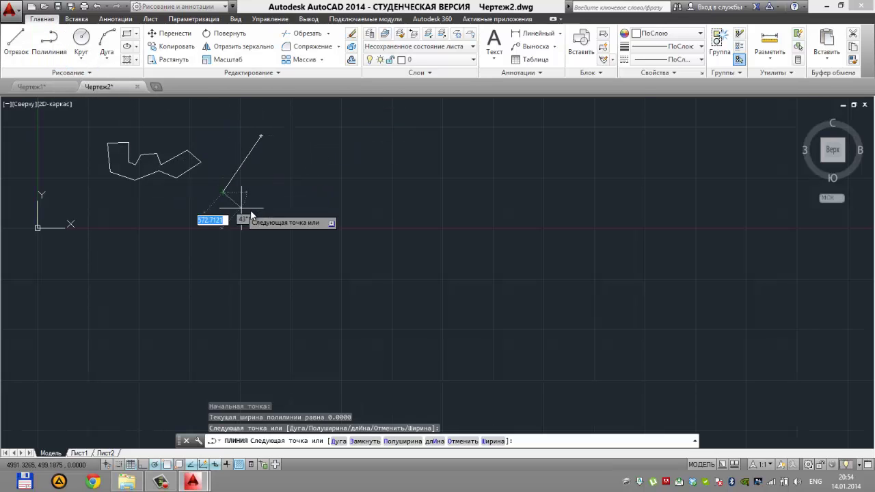
click(289, 211)
click(358, 203)
click(329, 165)
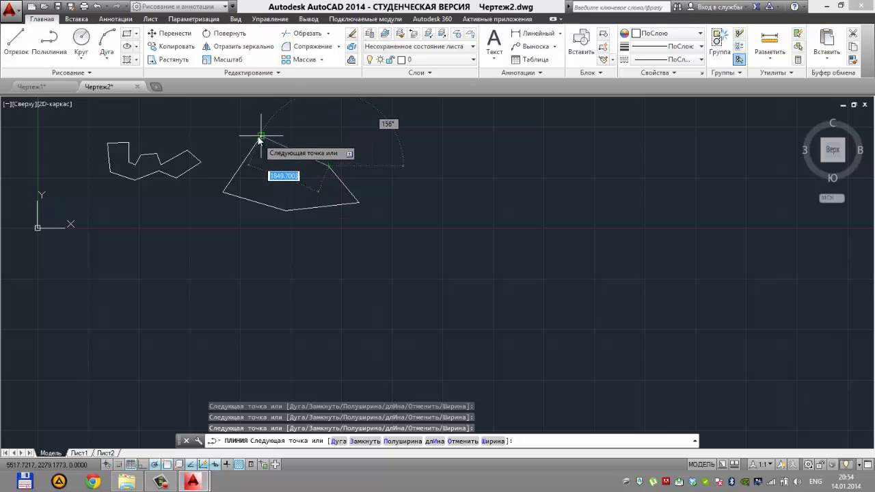
click(261, 136)
key(Return)
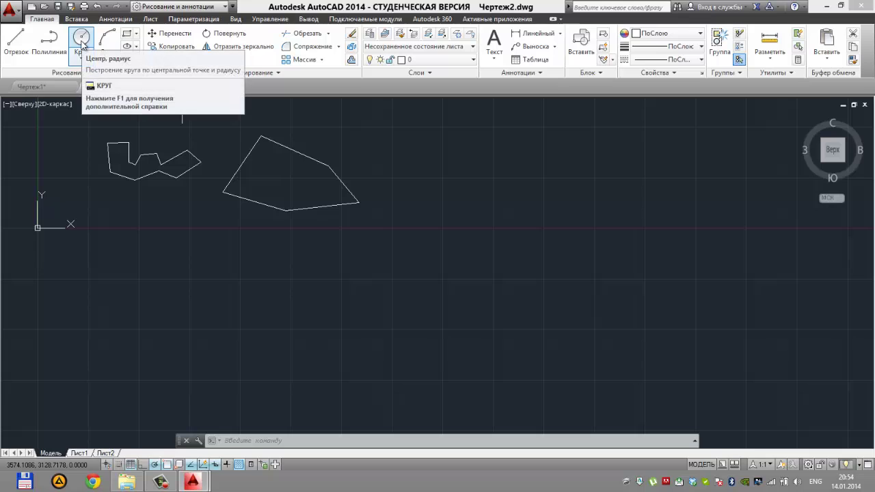
Step: Draw a circle right of the polygon by picking its centre and radius
click(82, 41)
click(387, 151)
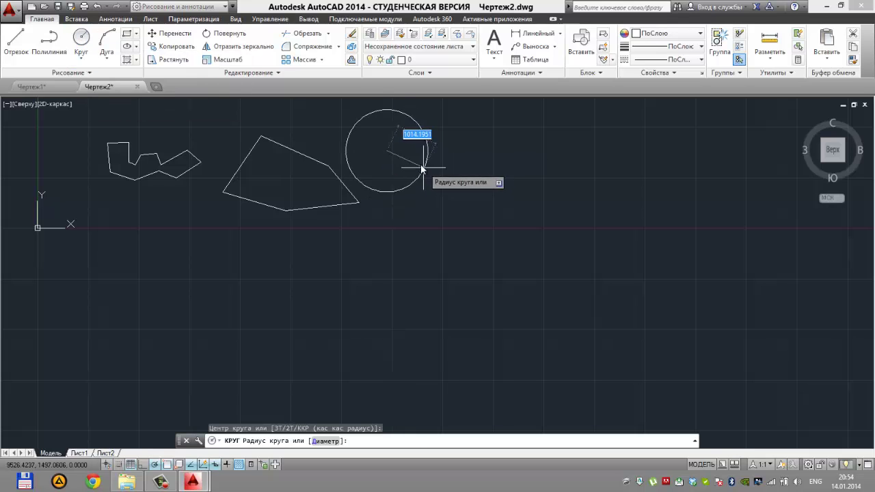
click(421, 169)
click(82, 59)
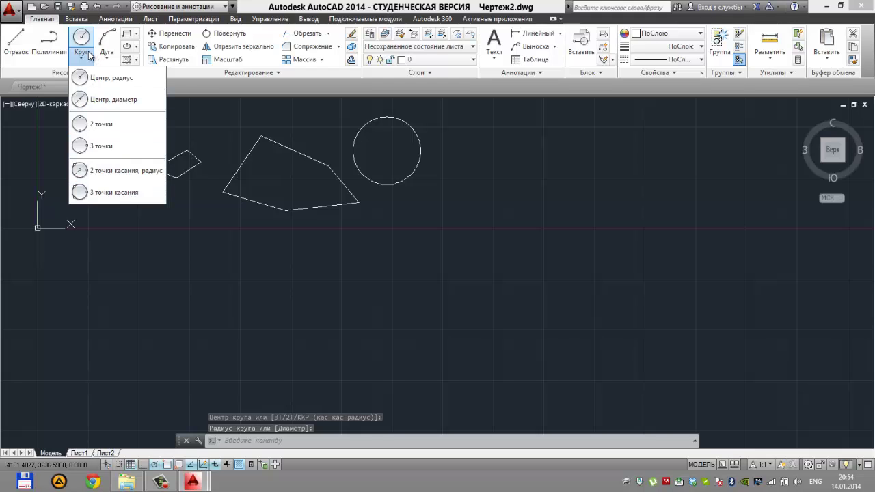
Step: Add an Arc (3-Point) by picking start, second and end points right of the circle
click(104, 42)
click(472, 120)
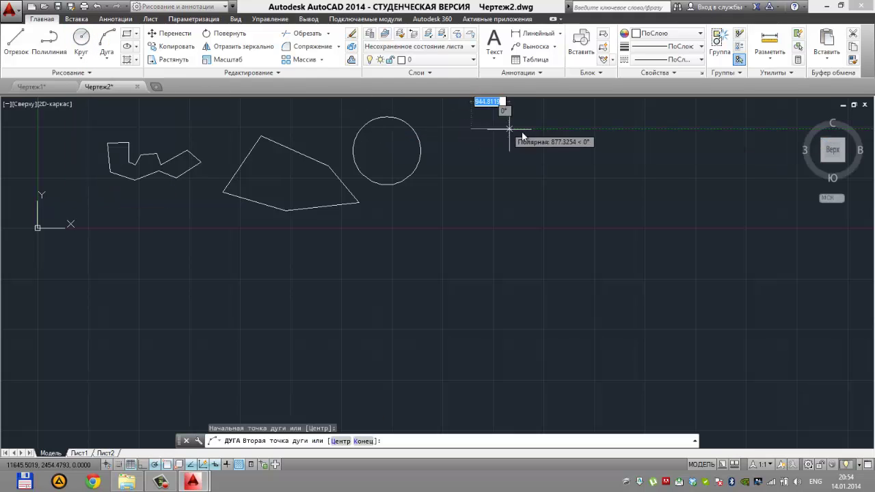
click(530, 147)
click(541, 153)
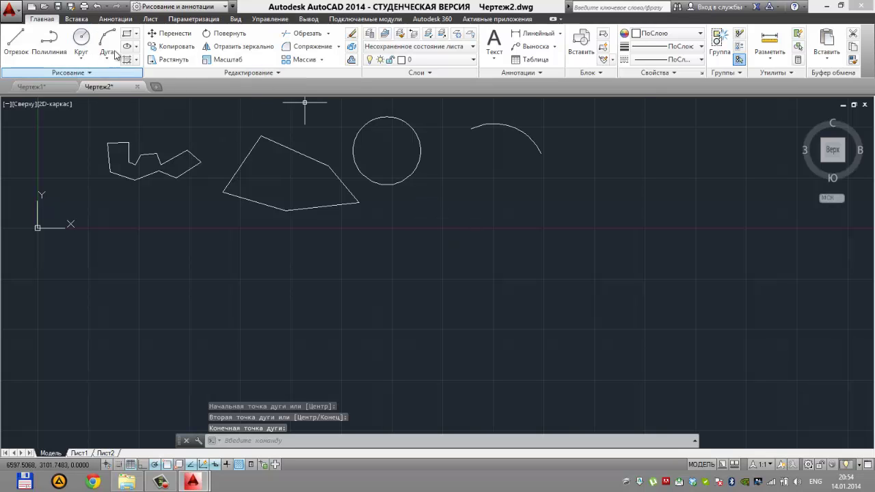
Step: Draw a square rectangle below the zigzag outline from two opposite corners
click(129, 240)
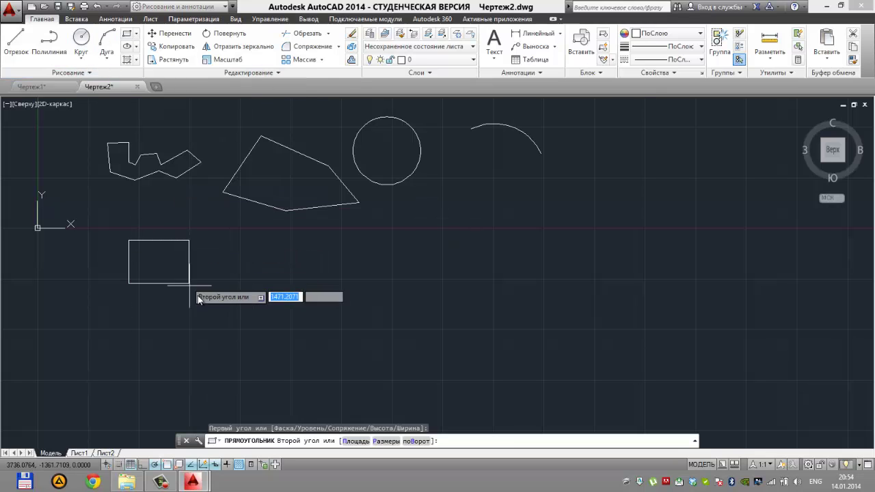
click(223, 318)
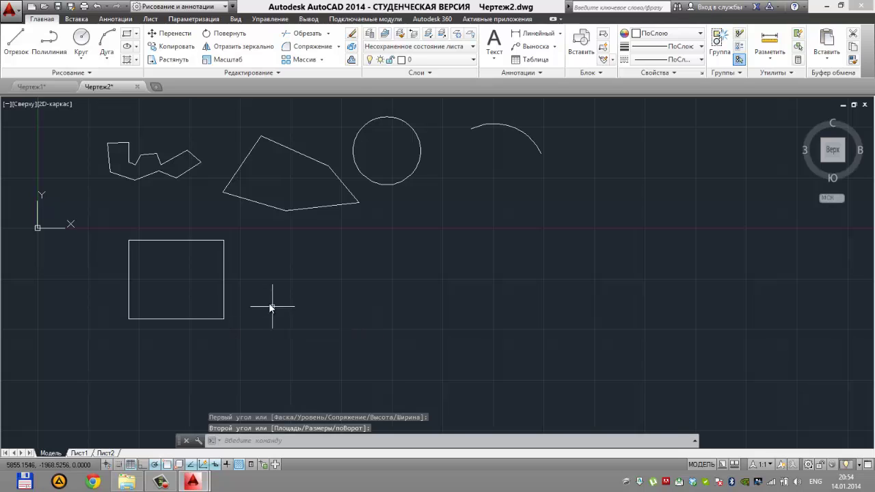
click(137, 34)
click(158, 50)
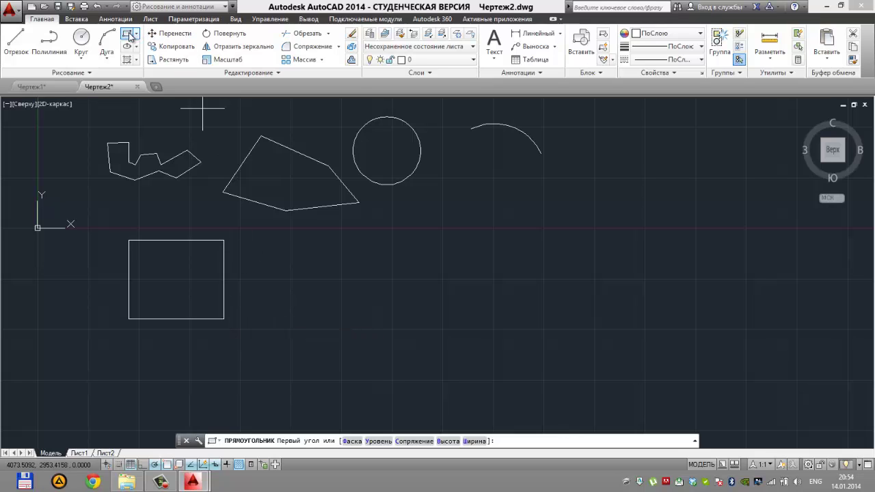
Step: Cancel the second rectangle and start the Polygon tool from the Rectangle dropdown
right_click(272, 247)
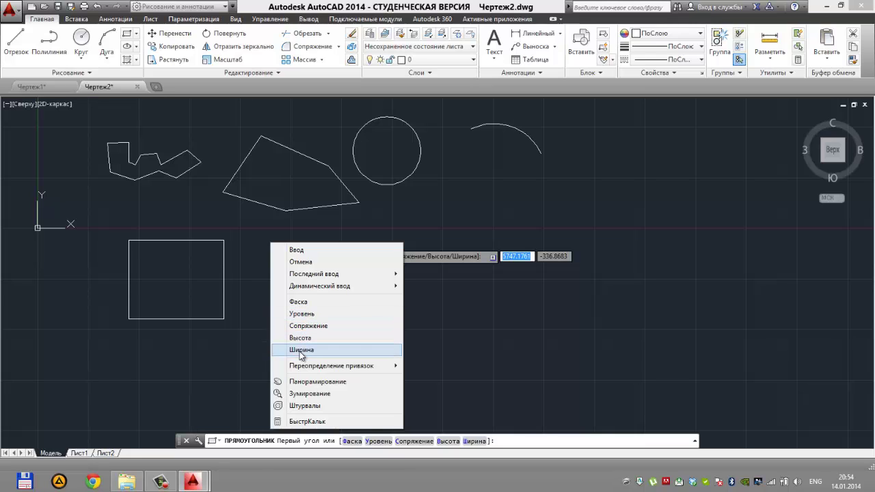
key(Escape)
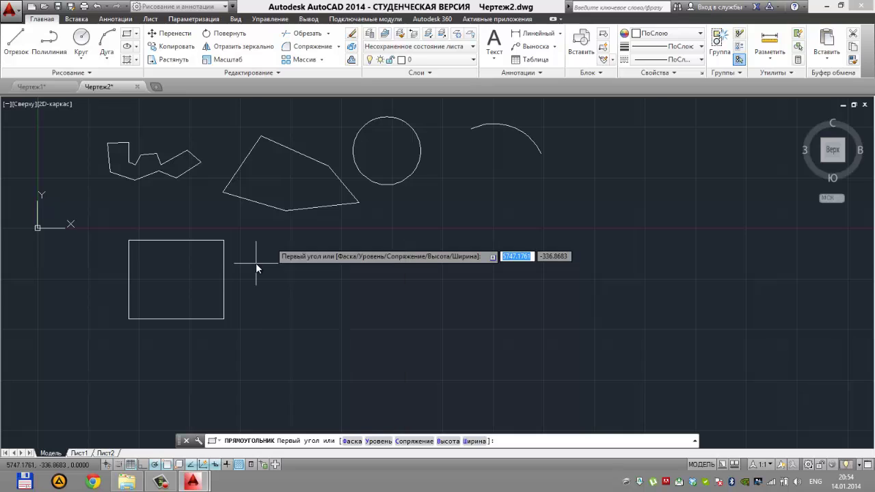
key(Escape)
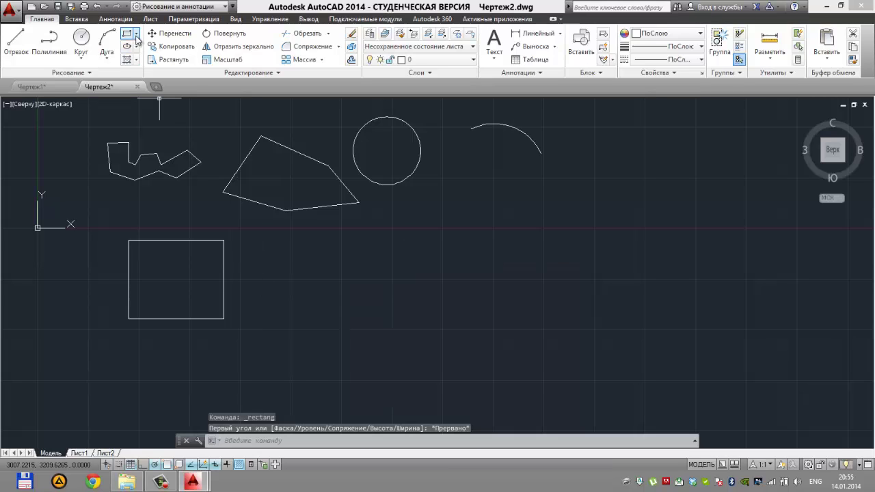
click(136, 38)
click(156, 72)
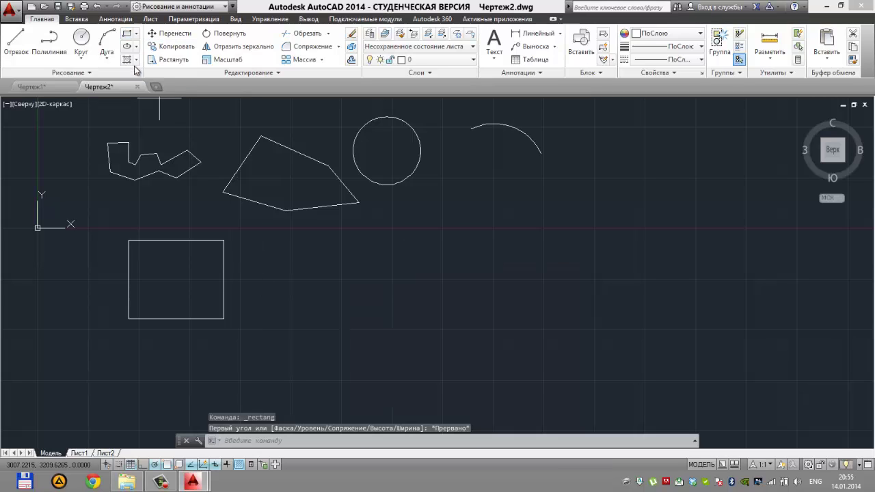
Step: Draw a 6-sided polygon inscribed in a circle, centred right of the rectangle
key(Return)
click(306, 265)
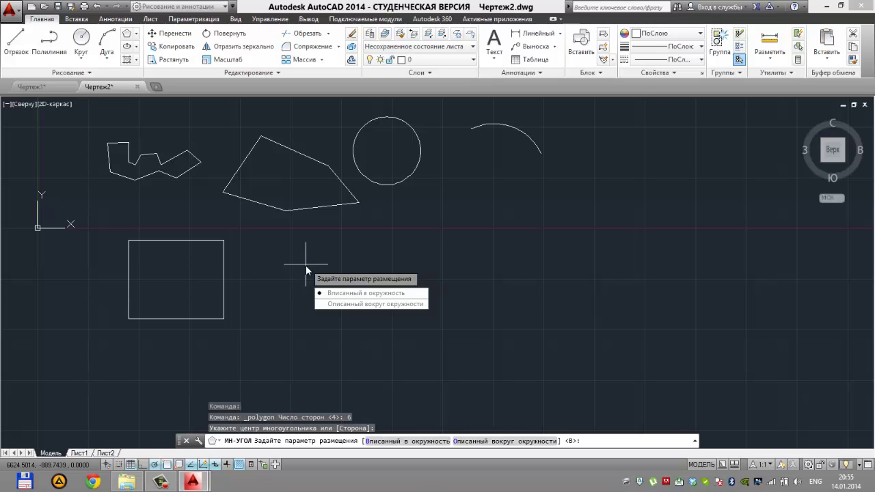
key(Return)
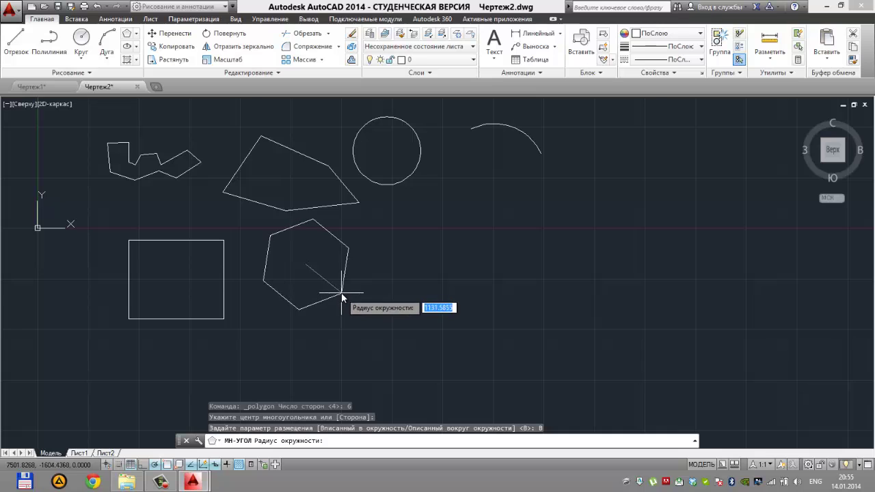
click(342, 293)
middle_drag(362, 254, 360, 250)
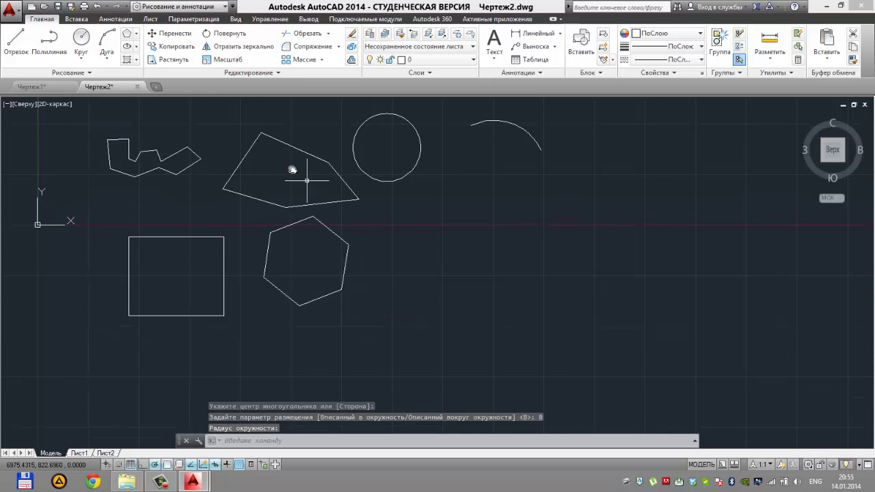
Step: Draw a large tilted ellipse by its centre, axis endpoint and other axis length
click(127, 47)
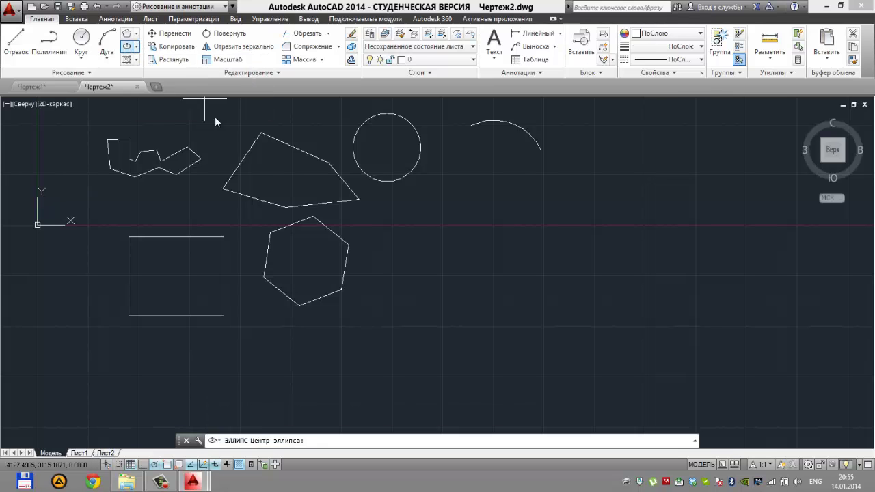
click(484, 279)
click(541, 300)
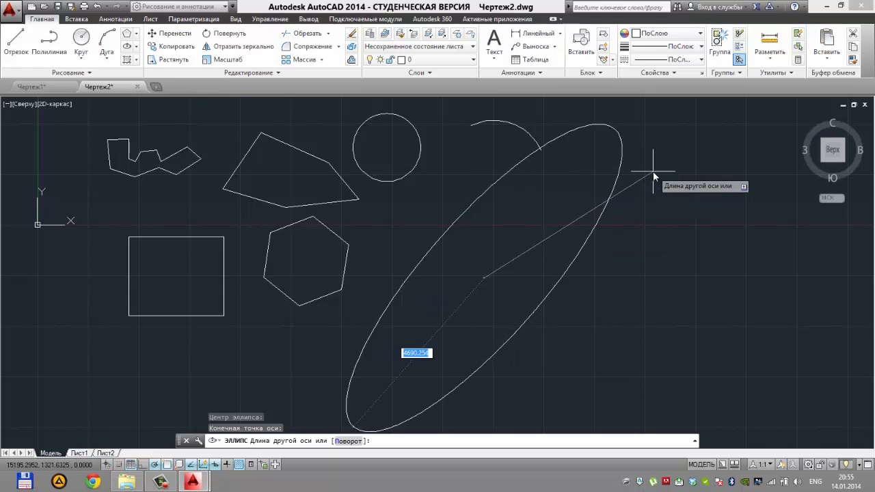
click(595, 236)
middle_drag(513, 299, 514, 305)
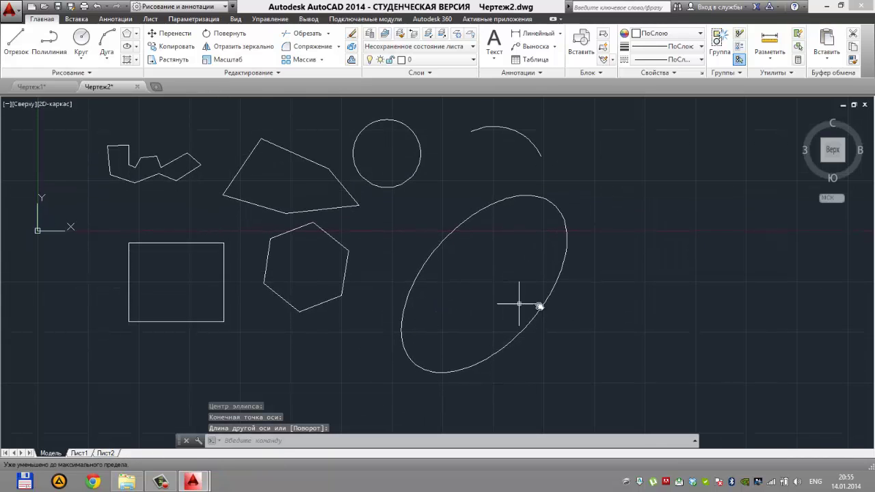
Step: Draw a narrower tilted ellipse at the right using Ellipse Axis, End
click(136, 47)
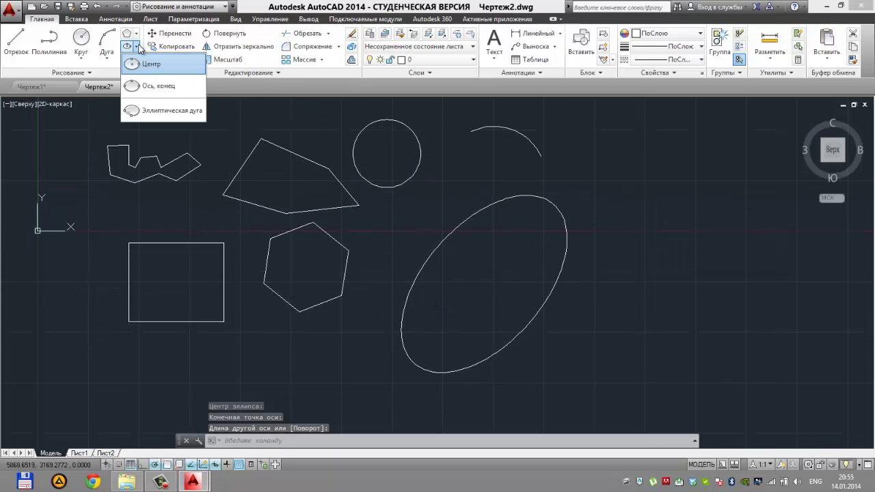
click(152, 86)
click(620, 315)
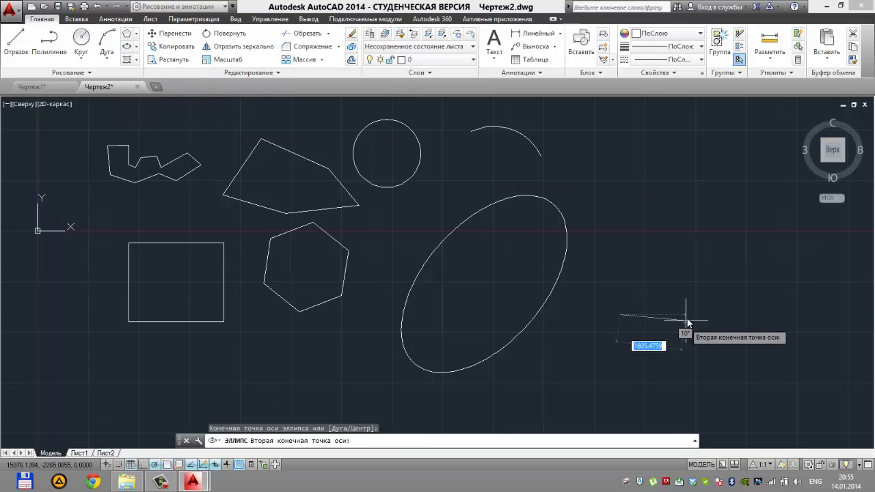
click(686, 283)
click(677, 217)
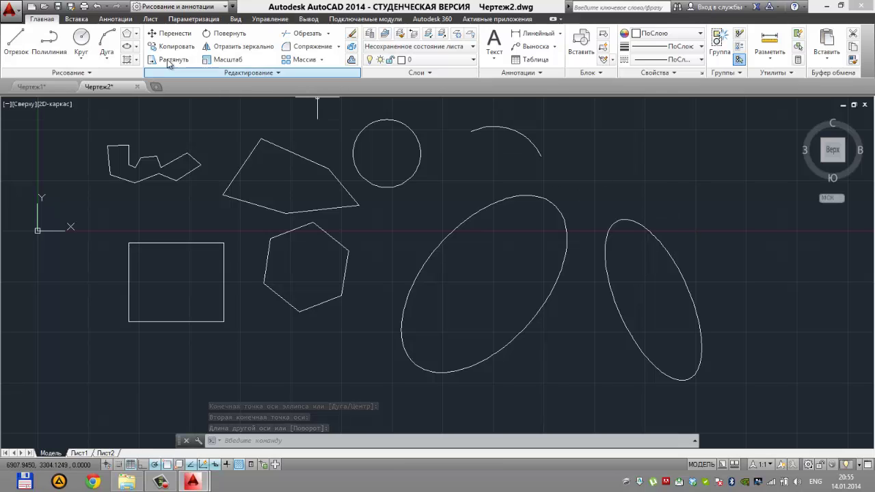
click(136, 46)
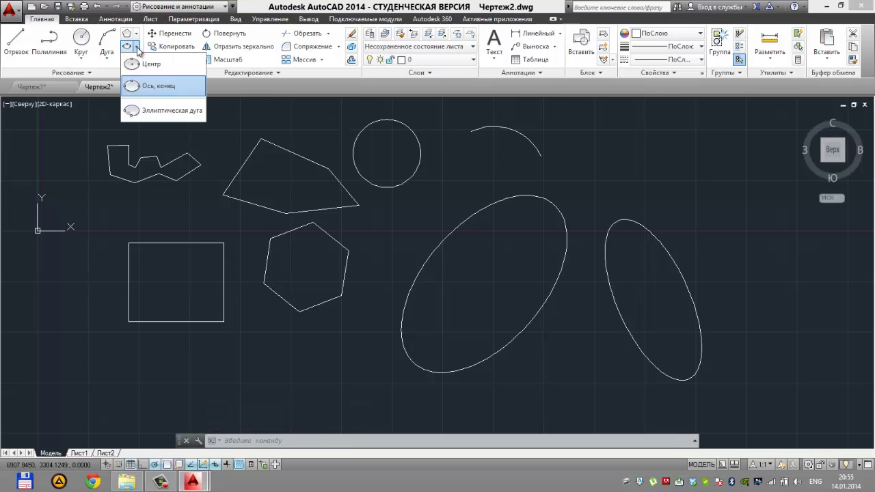
click(138, 48)
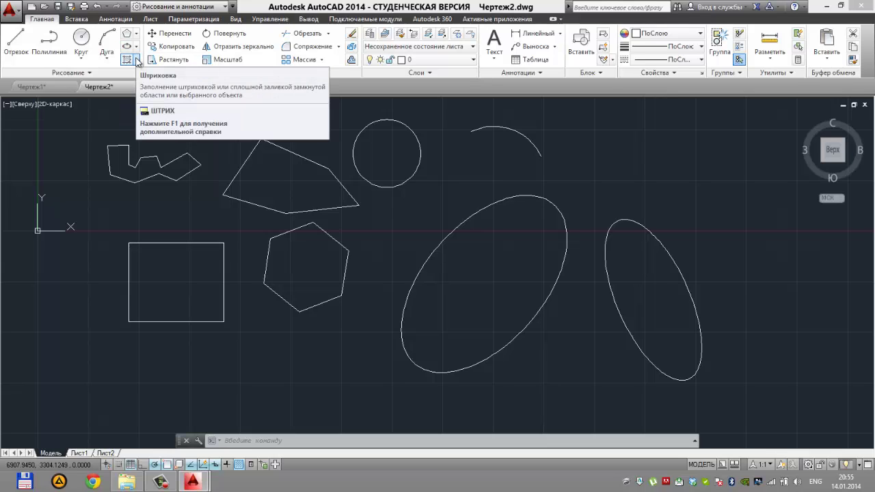
Step: Hatch the inside of the quadrilateral with the ANSI31 pattern
click(137, 60)
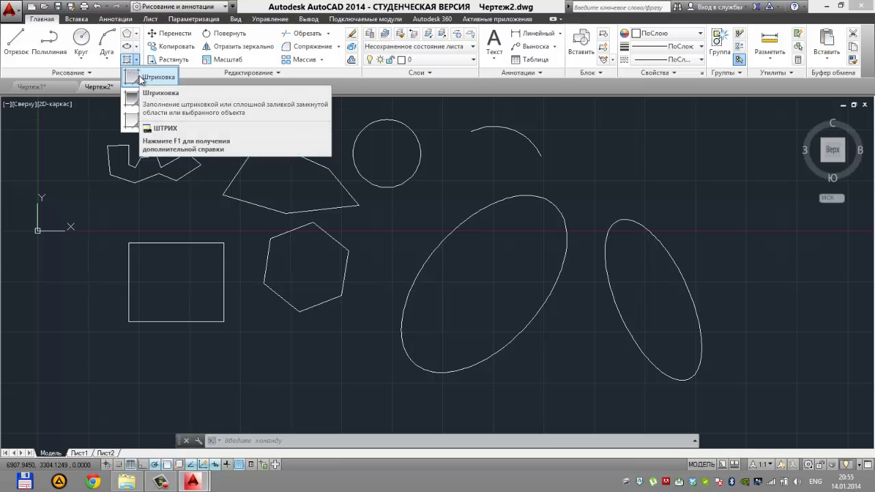
click(140, 77)
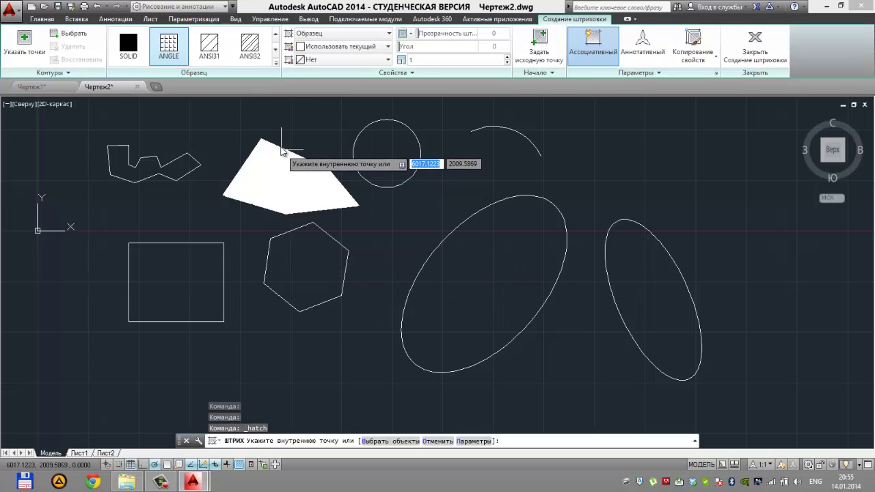
click(228, 52)
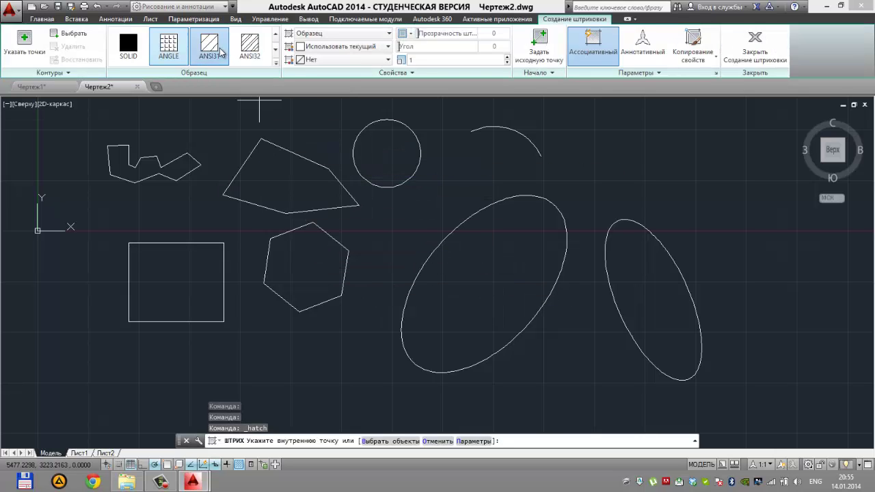
scroll(285, 186, up, 4)
scroll(287, 186, down, 2)
click(288, 186)
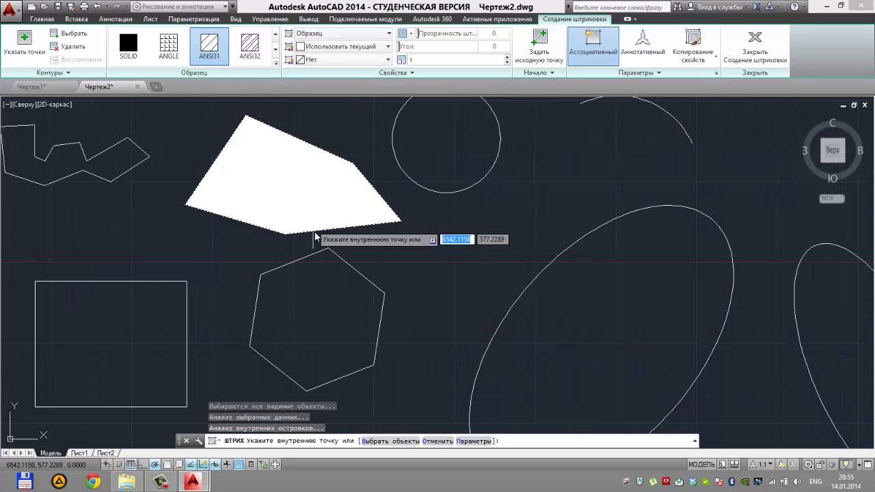
key(Return)
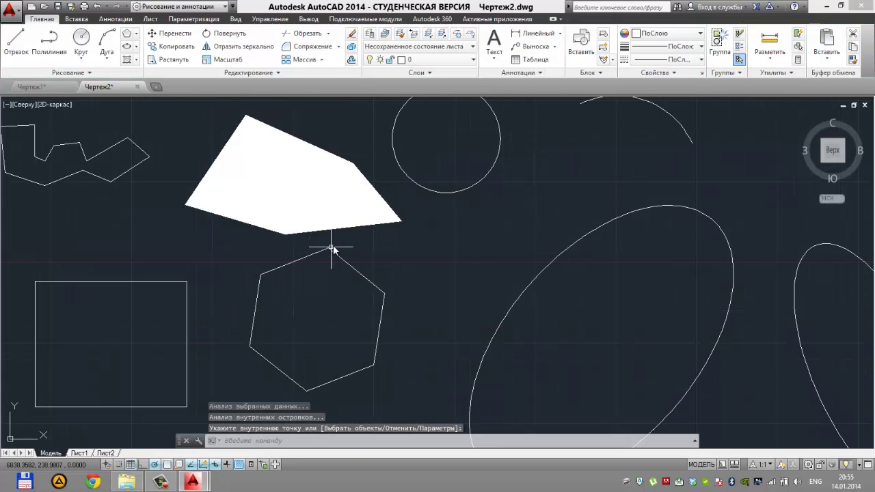
Step: Open the hatch's Properties and set its pattern scale to 0.1
click(288, 184)
right_click(290, 180)
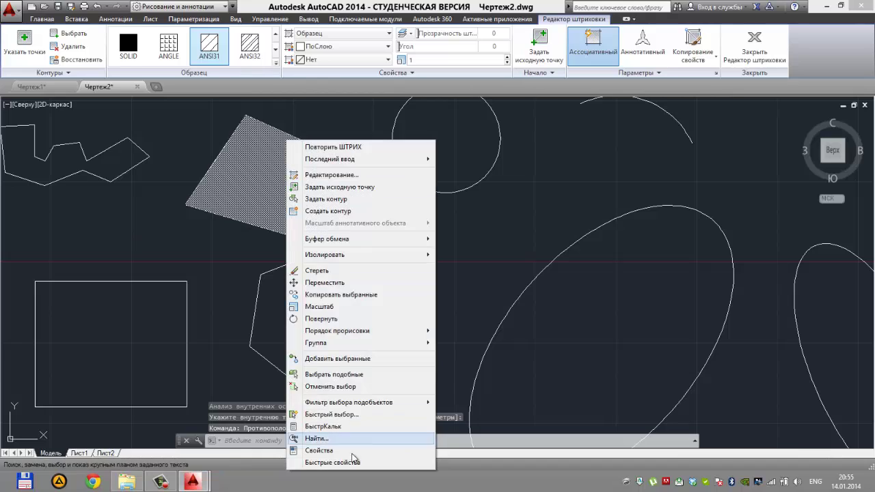
click(351, 452)
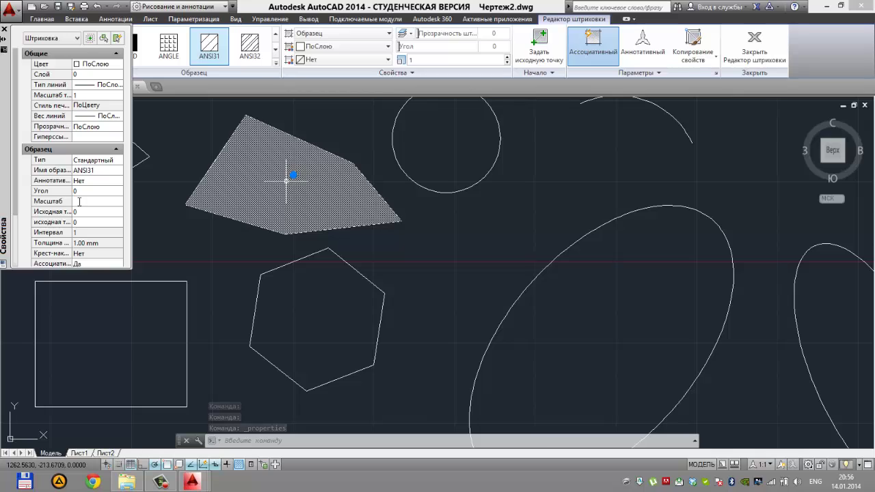
click(82, 200)
text(2)
key(Return)
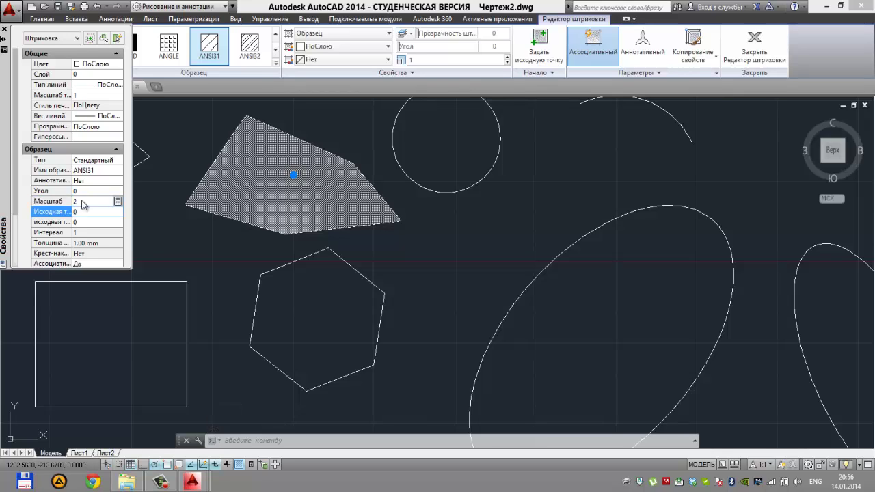
click(82, 200)
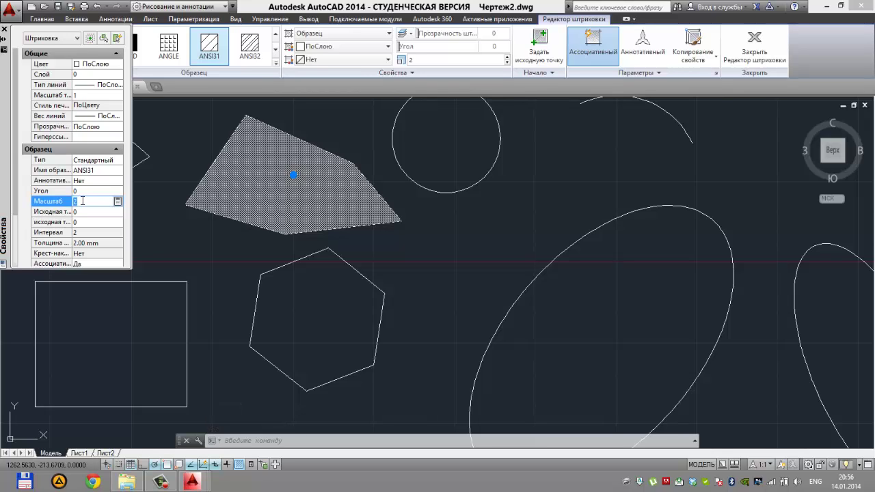
text(0/)
key(Return)
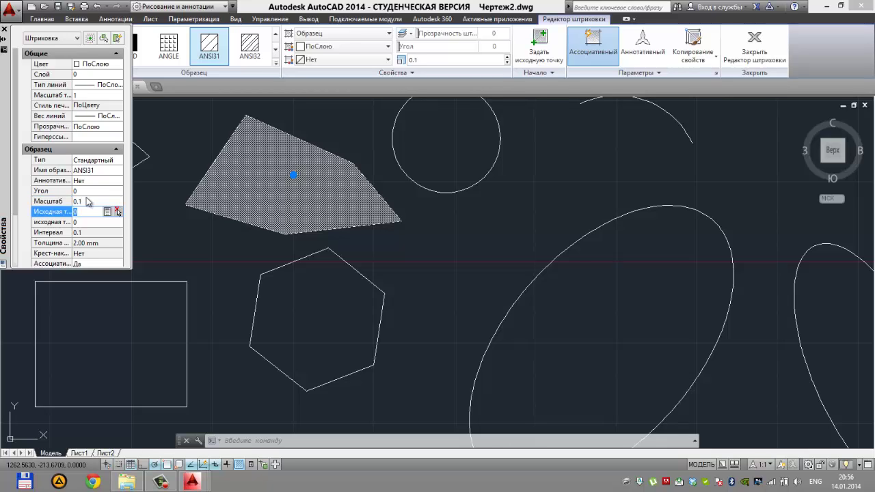
Step: Set the hatch's Аннотативный property to Да
click(79, 97)
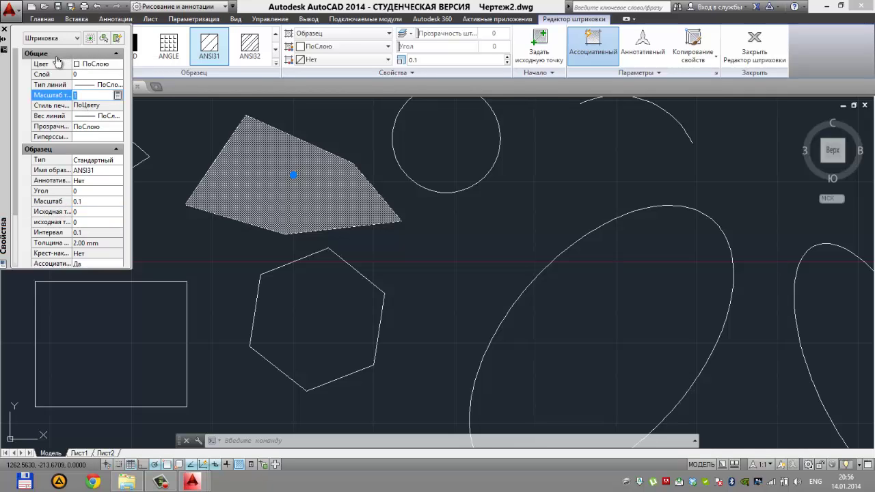
scroll(89, 226, down, 2)
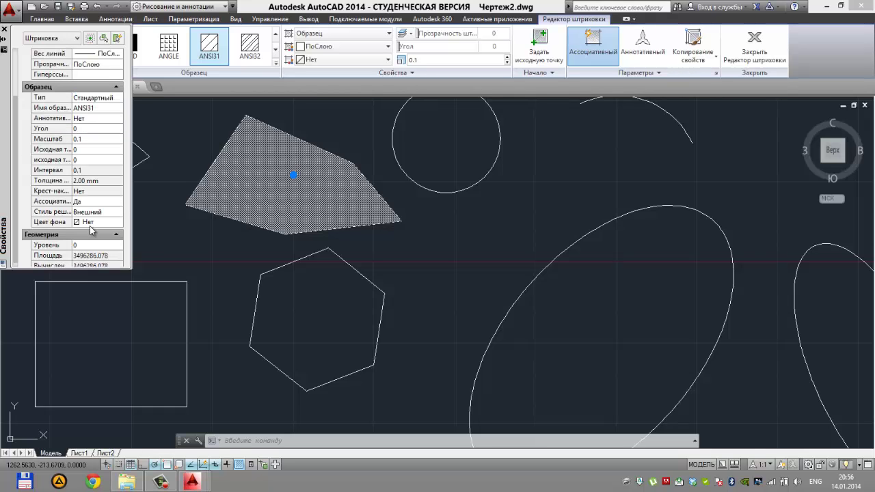
scroll(90, 226, down, 1)
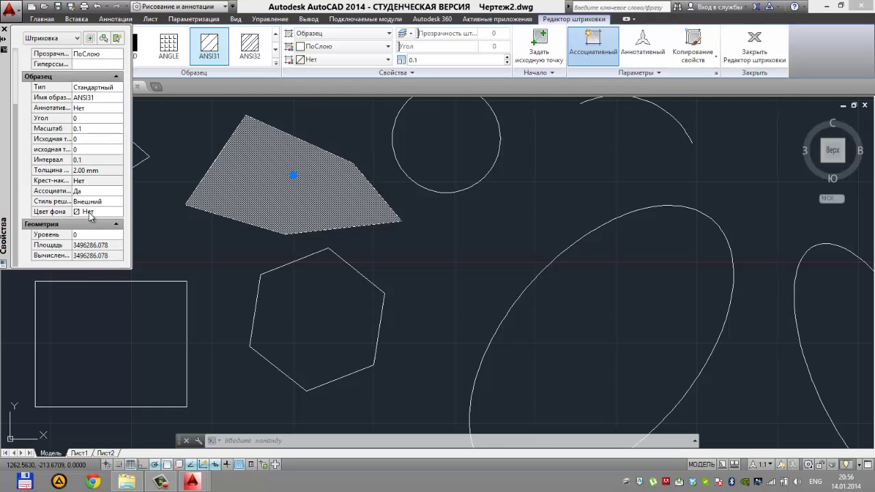
scroll(90, 205, up, 2)
click(85, 180)
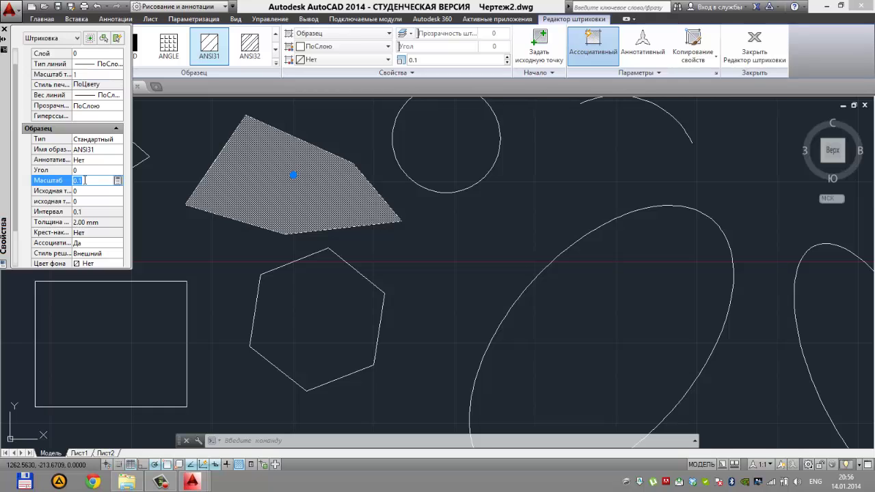
click(94, 161)
click(119, 160)
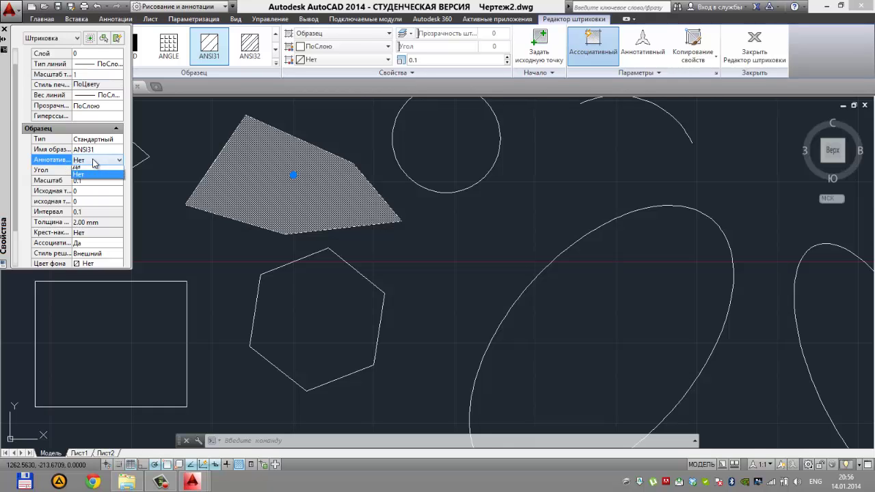
click(121, 178)
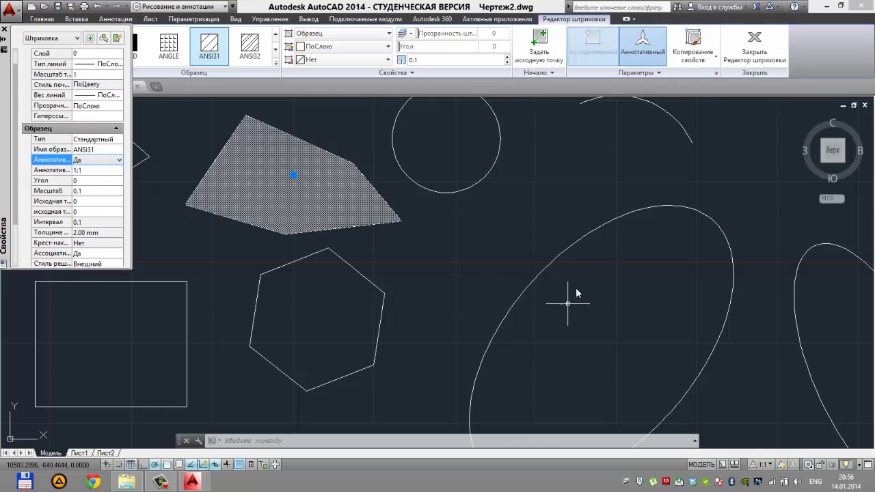
Step: Set the drawing's annotation scale to 1:100 from the status bar
click(755, 466)
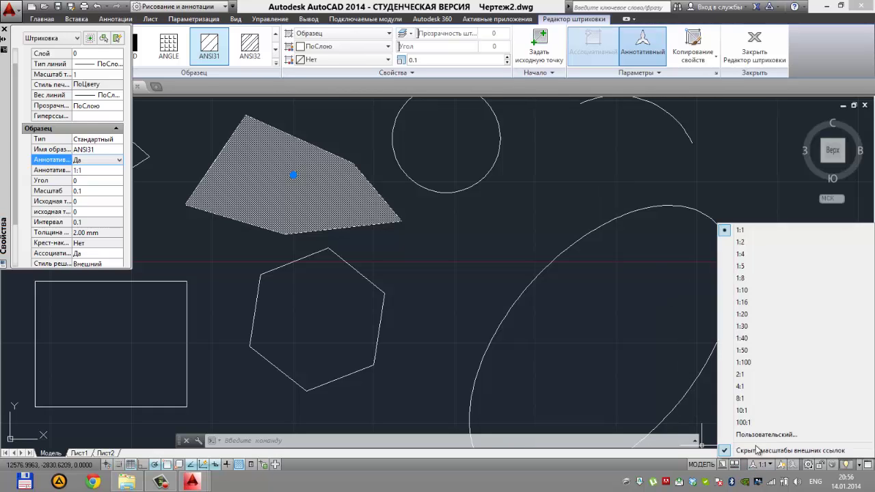
click(754, 420)
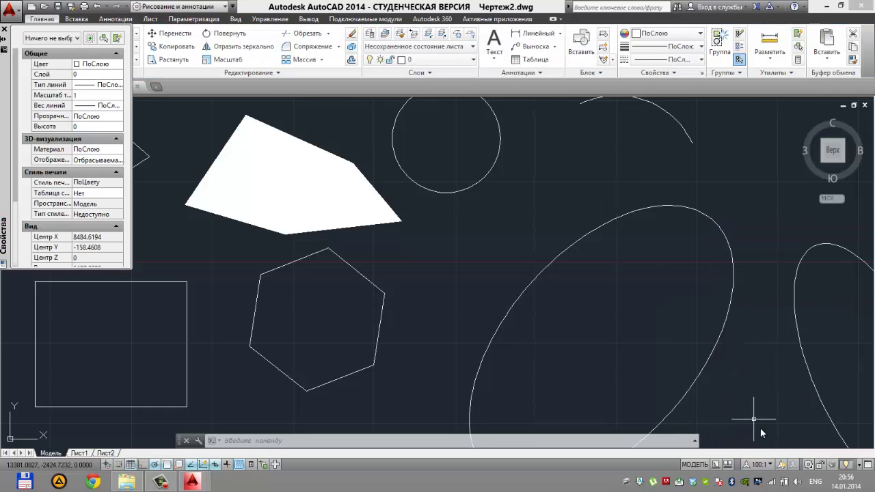
click(770, 468)
click(760, 363)
click(305, 181)
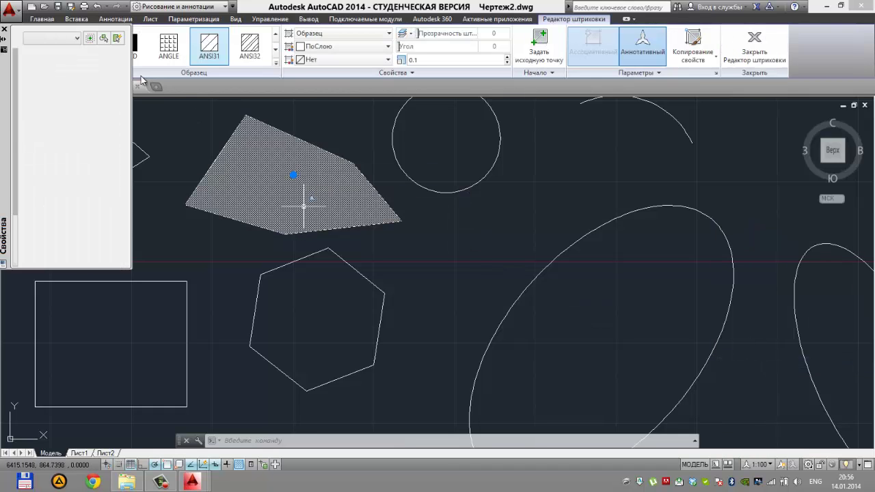
key(Escape)
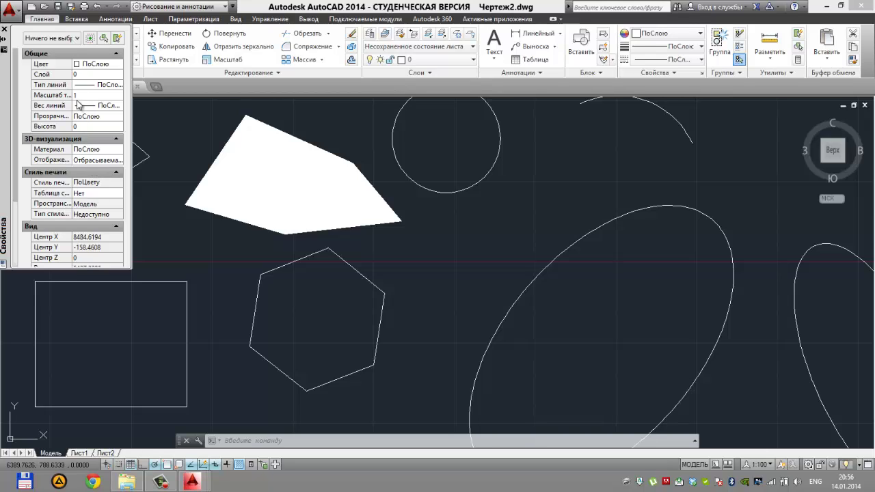
Step: Set the linetype scale for new objects to 10 in Properties
click(80, 95)
text(0.1)
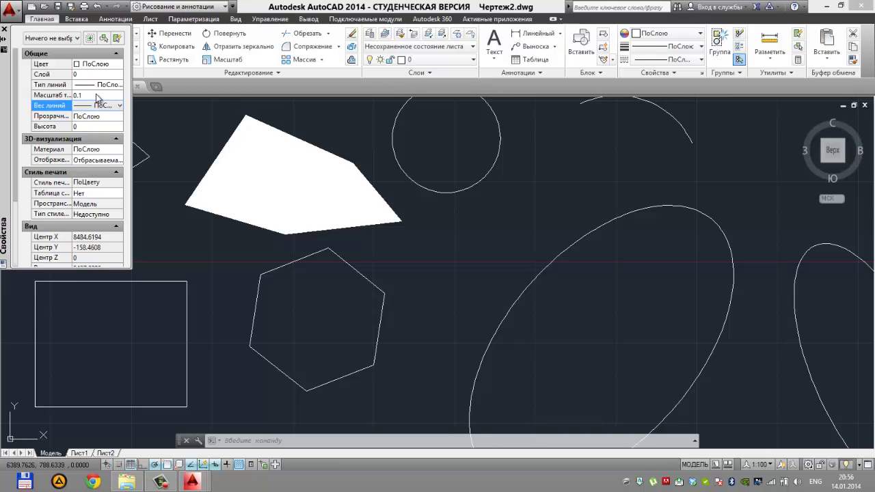
key(Return)
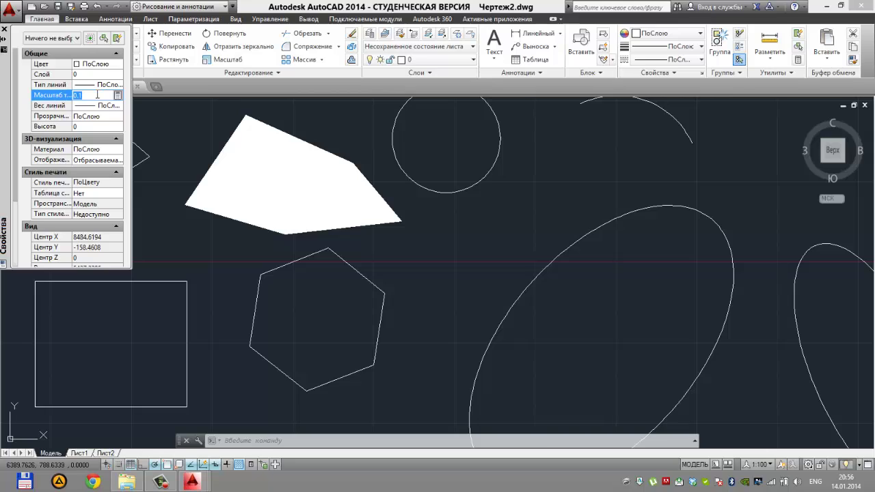
text(0)
key(Tab)
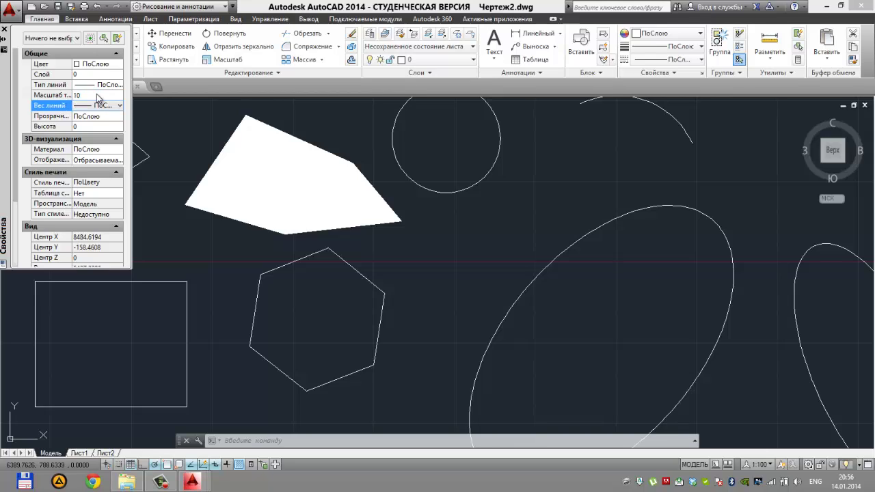
Step: Close the Properties palette and zoom in on the hatched quadrilateral
click(5, 30)
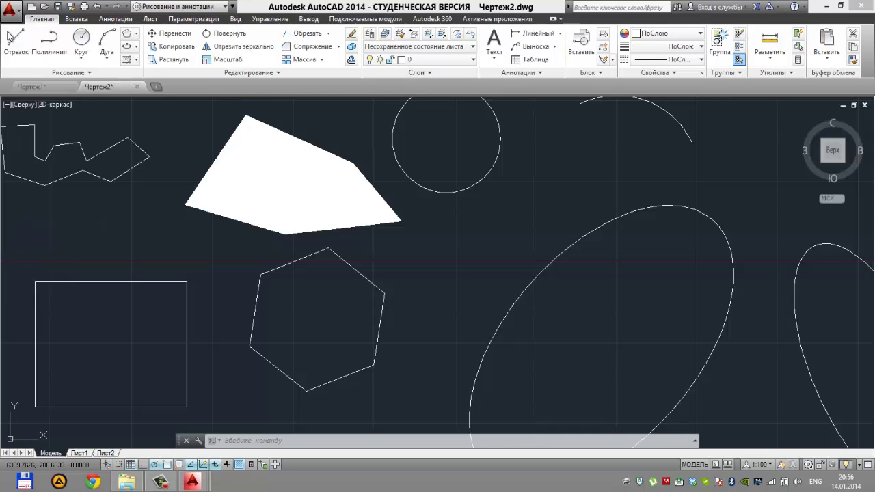
scroll(272, 201, up, 5)
scroll(277, 202, up, 3)
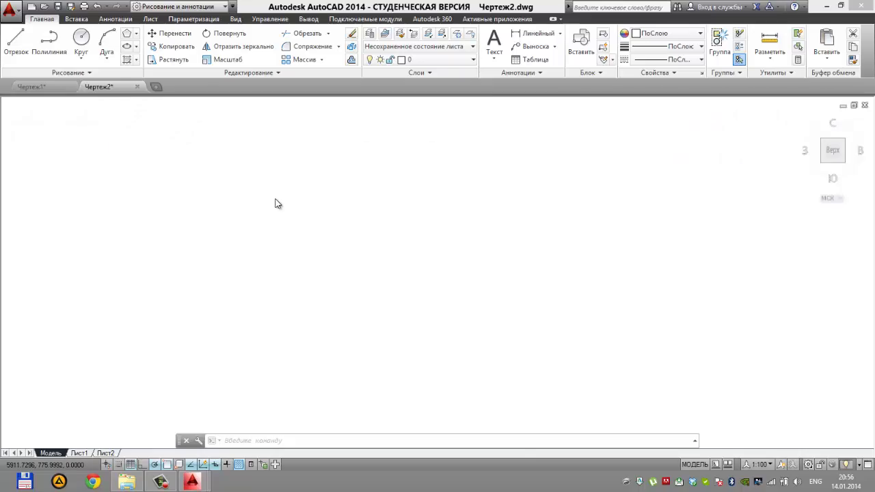
scroll(277, 202, up, 3)
scroll(277, 202, up, 2)
scroll(281, 204, down, 4)
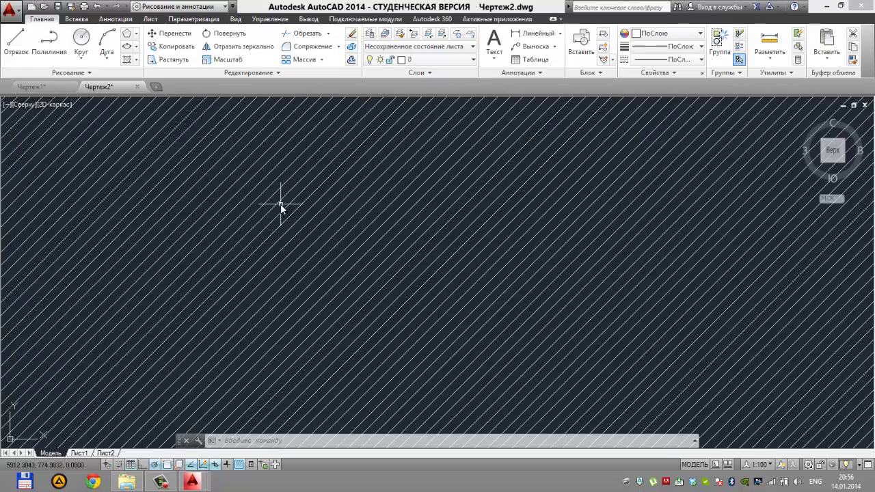
scroll(280, 205, down, 3)
Step: Set the ANSI31 hatch's pattern scale to 100 and finish hatch editing
click(270, 116)
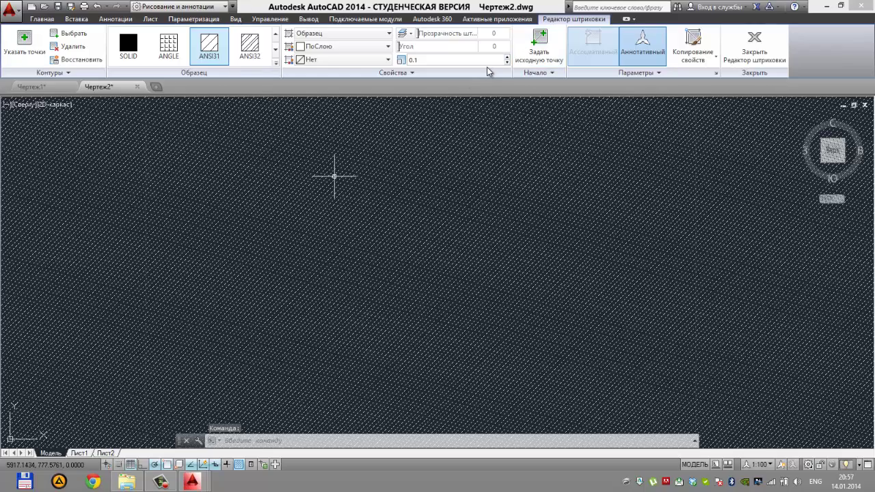
click(507, 58)
click(507, 58)
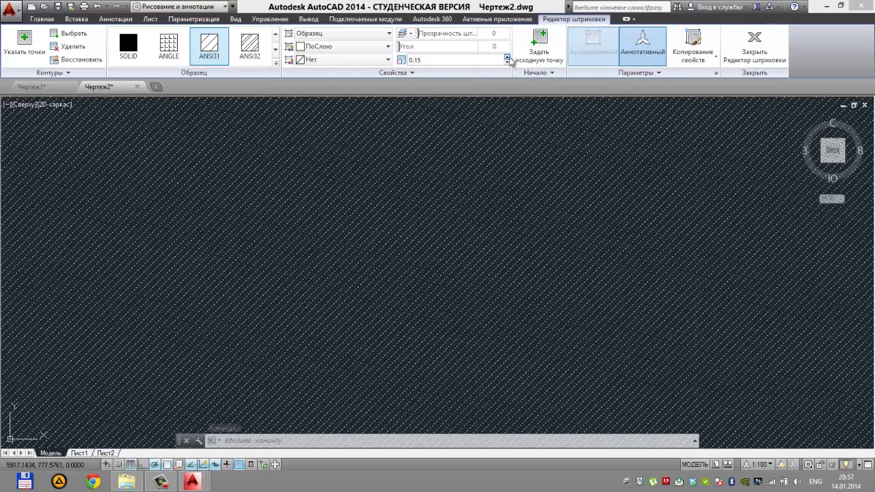
click(508, 59)
click(507, 58)
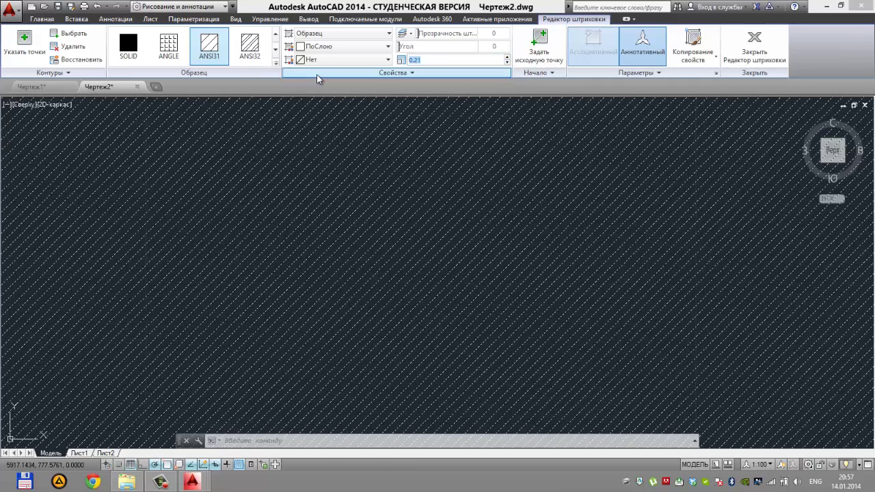
text(0)
key(Return)
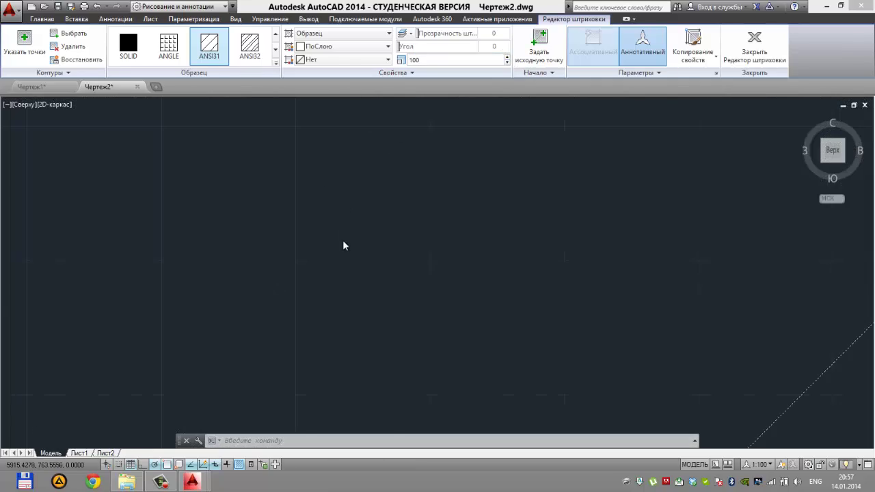
scroll(338, 228, down, 6)
key(Escape)
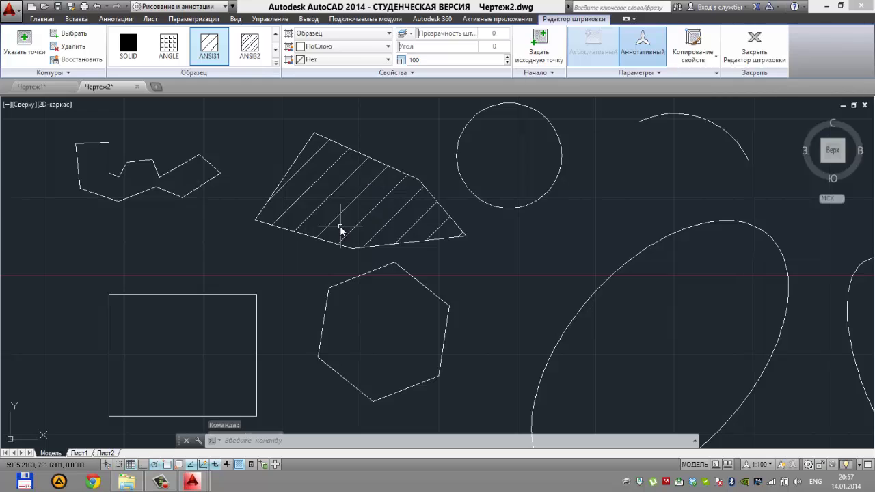
middle_drag(351, 195, 289, 220)
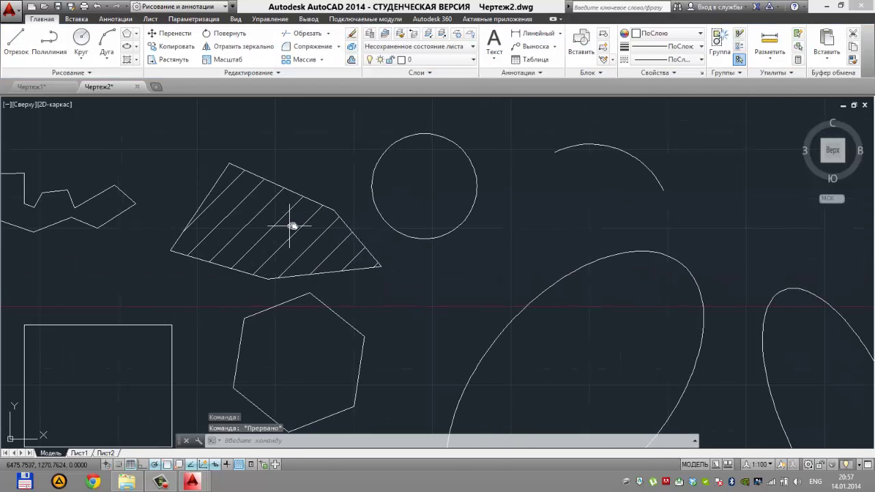
Step: Zoom to extents so all shapes show, and expand the Рисование panel
click(92, 72)
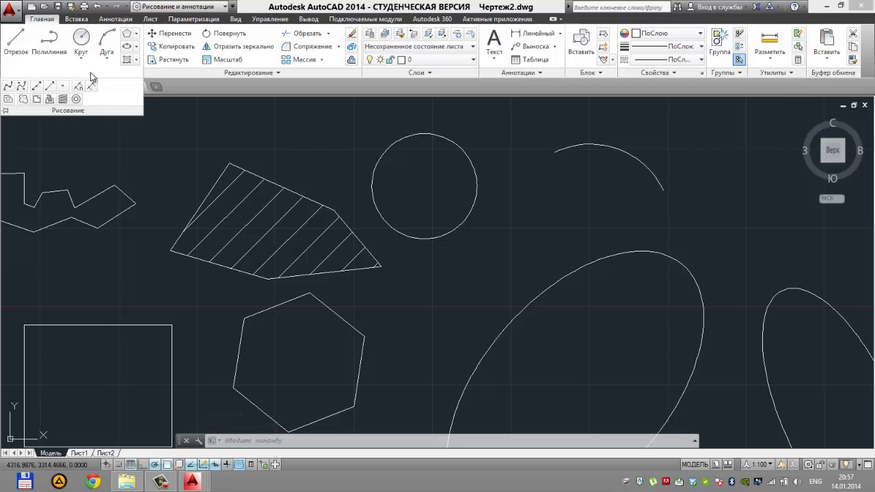
click(286, 222)
key(Escape)
key(Escape)
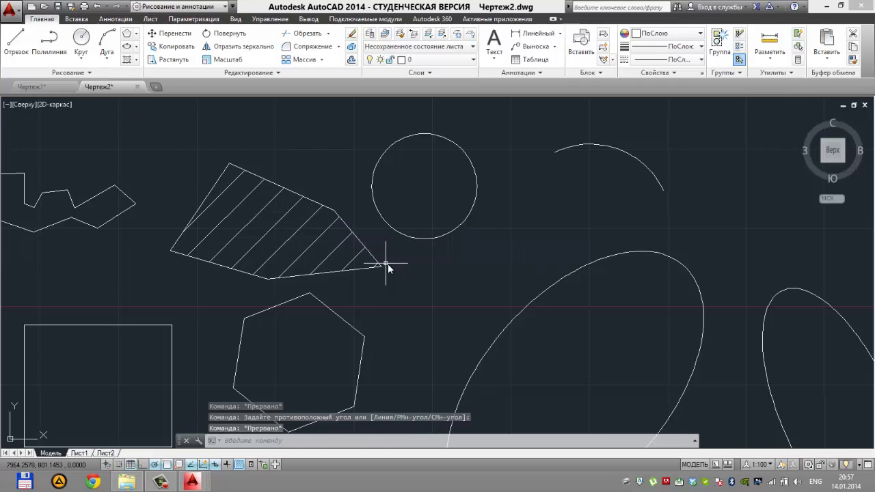
mouse_move(387, 264)
middle_down()
mouse_move(370, 242)
mouse_move(498, 208)
middle_up()
middle_click(497, 209)
middle_click(497, 209)
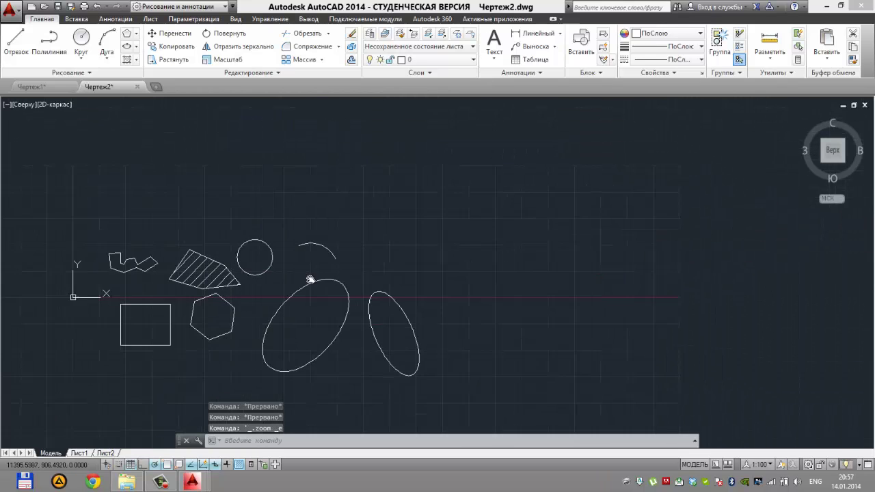
click(55, 74)
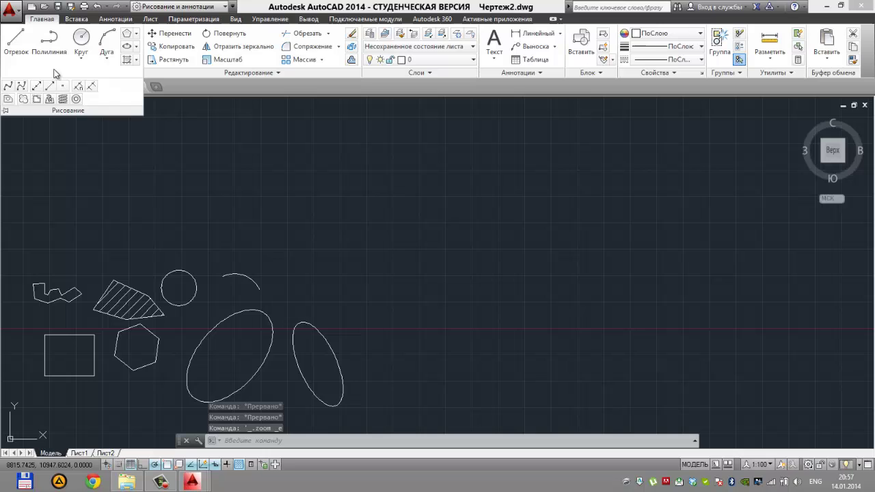
Step: Draw a wavy eight-point spline from left to lower right above the ellipses
click(12, 89)
click(188, 253)
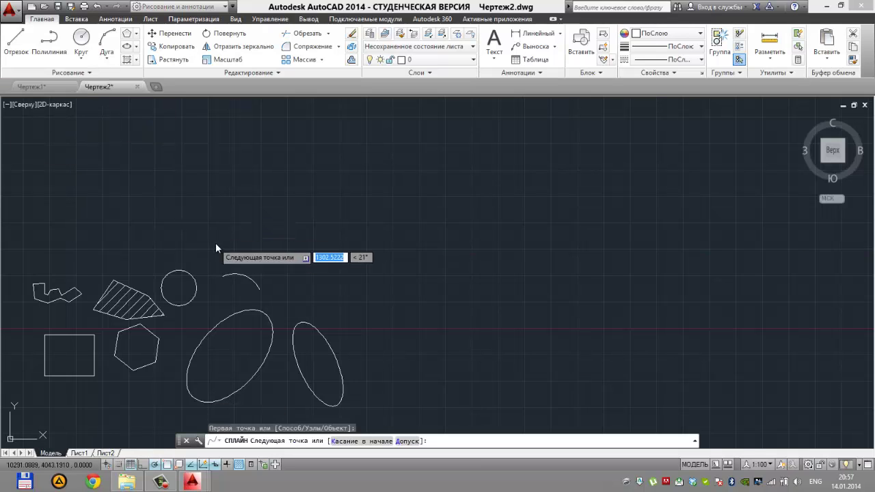
click(215, 243)
click(277, 279)
click(313, 233)
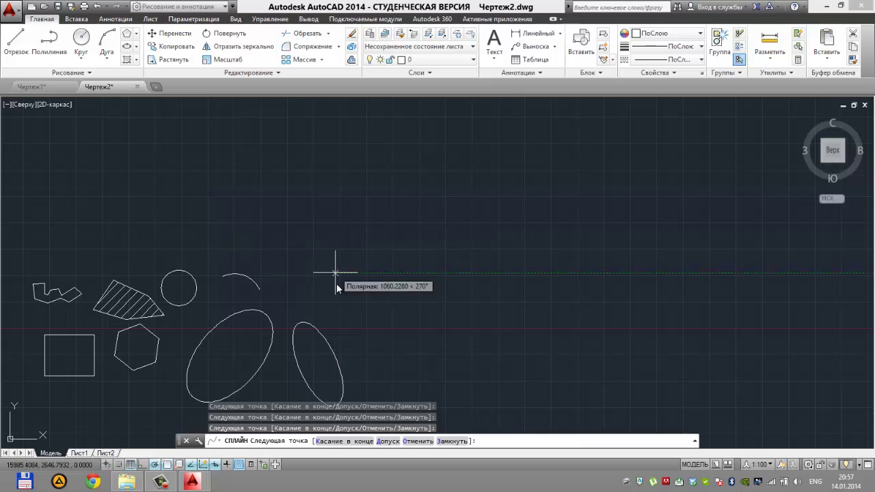
click(359, 290)
click(389, 255)
click(410, 296)
click(441, 332)
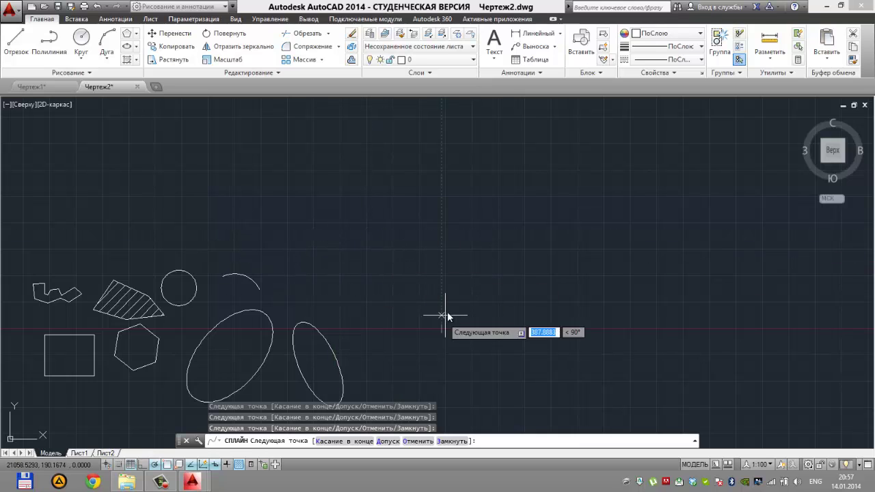
key(Return)
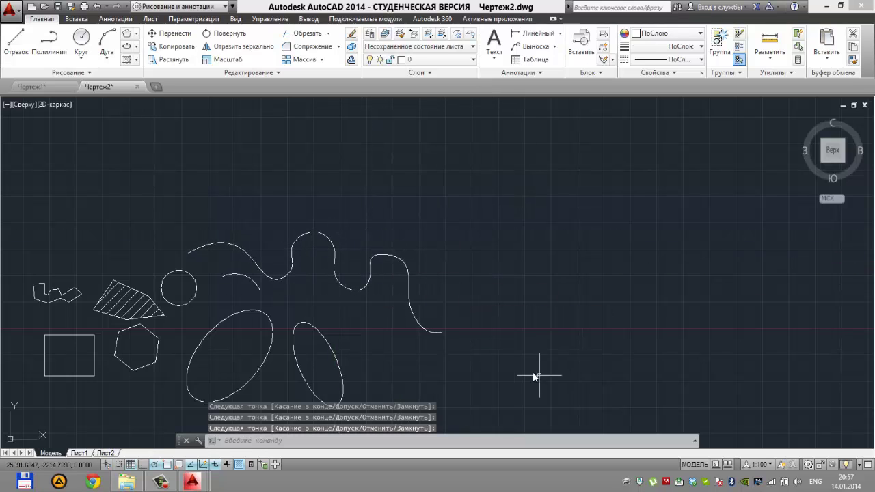
click(38, 75)
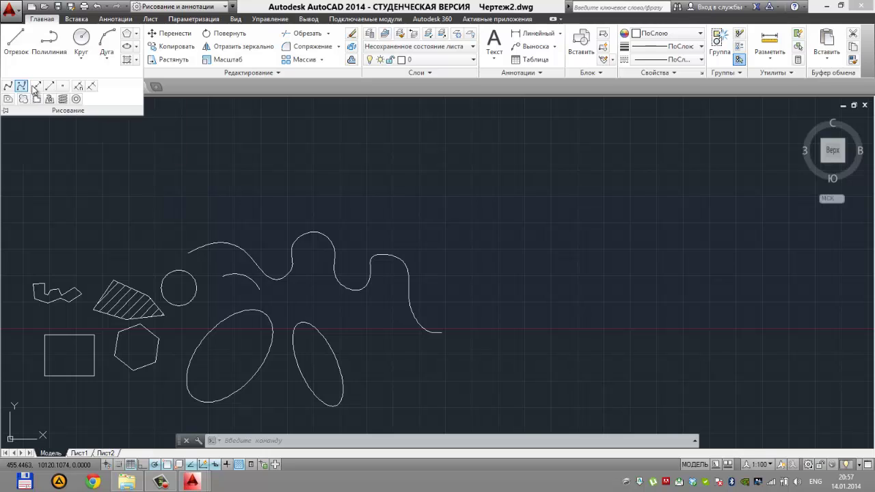
Step: Draw two crossing construction lines, near-horizontal and near-vertical, through one point
click(36, 86)
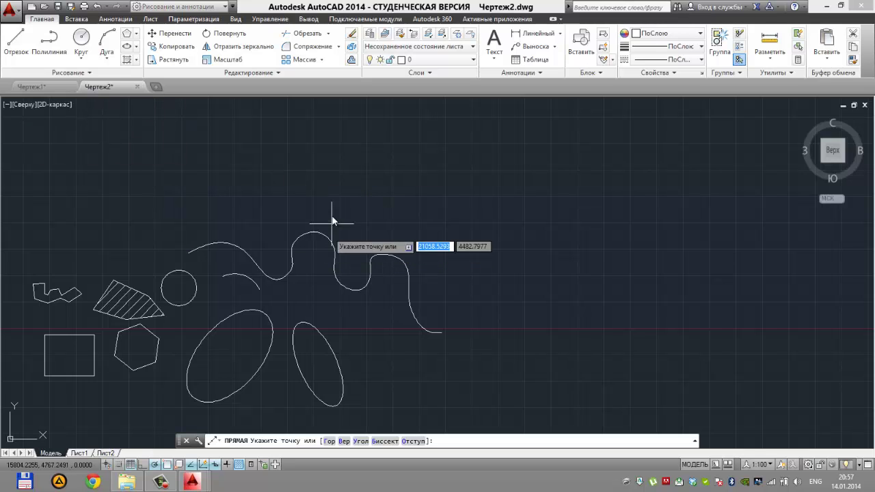
click(331, 178)
click(427, 165)
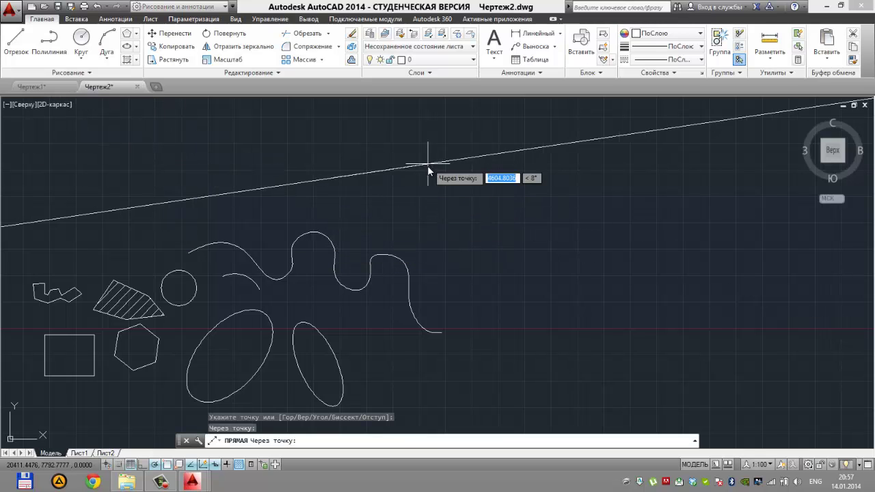
click(344, 269)
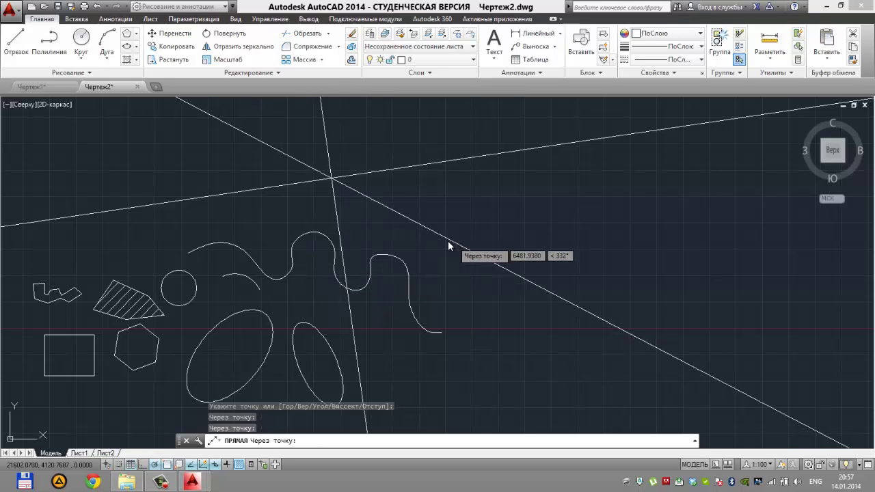
key(Escape)
Step: Draw a ray starting right of the spline and pointing to the upper right
click(60, 72)
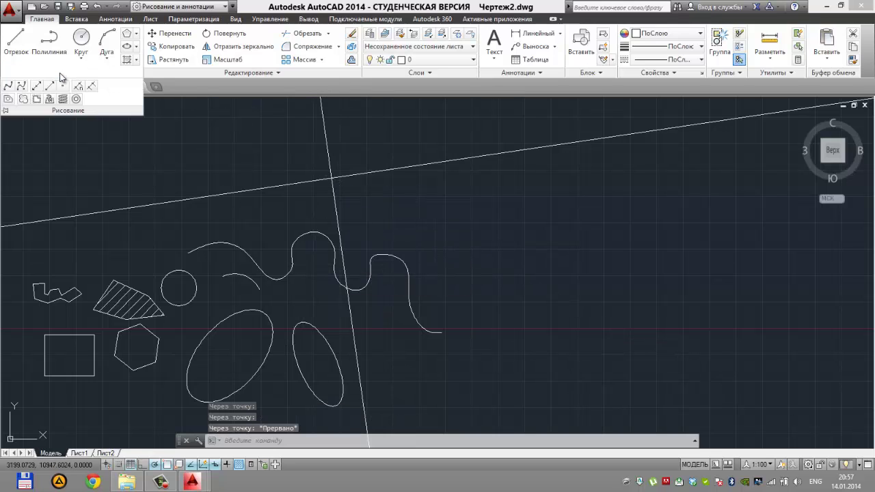
click(52, 85)
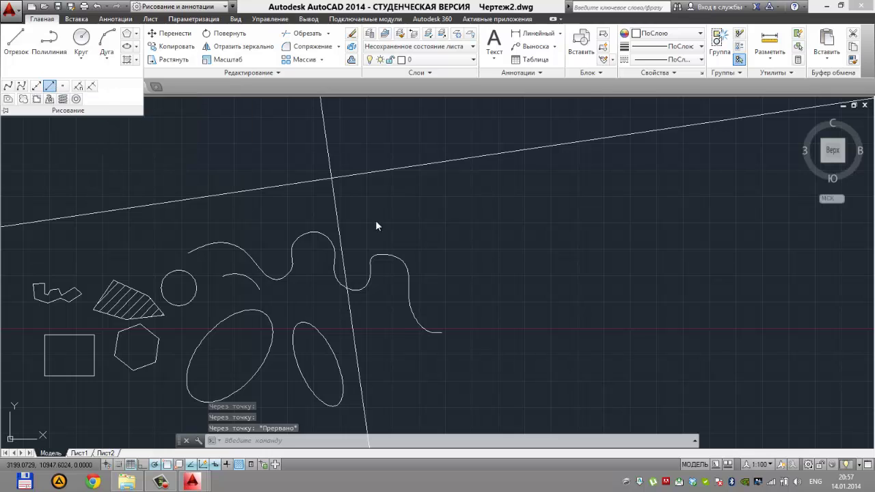
click(449, 251)
click(537, 227)
key(Escape)
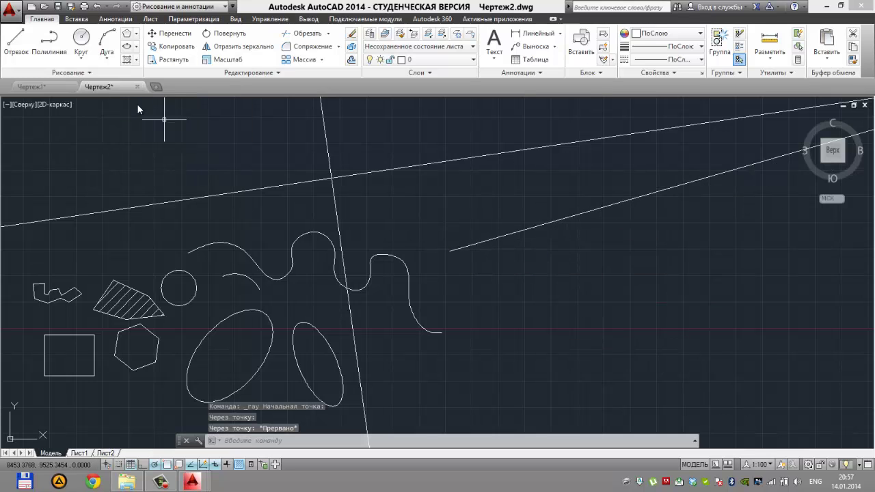
Step: Start a revision cloud, then cancel it without drawing anything
click(89, 72)
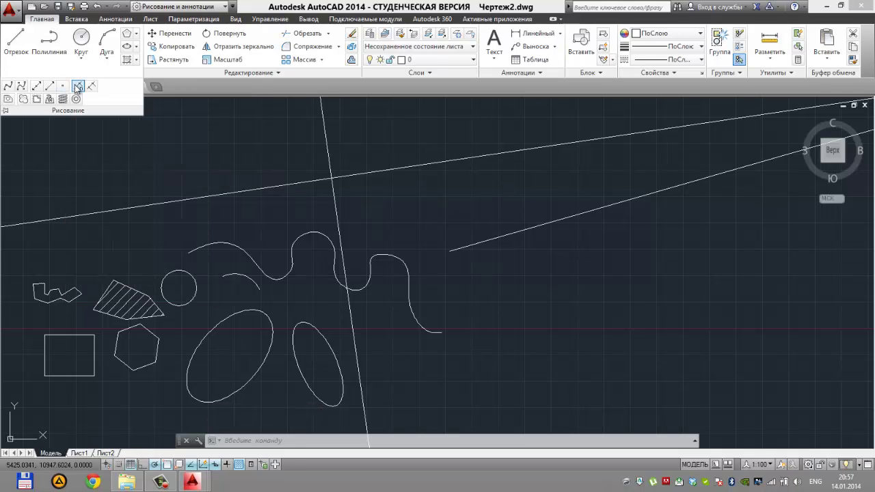
click(23, 98)
click(250, 153)
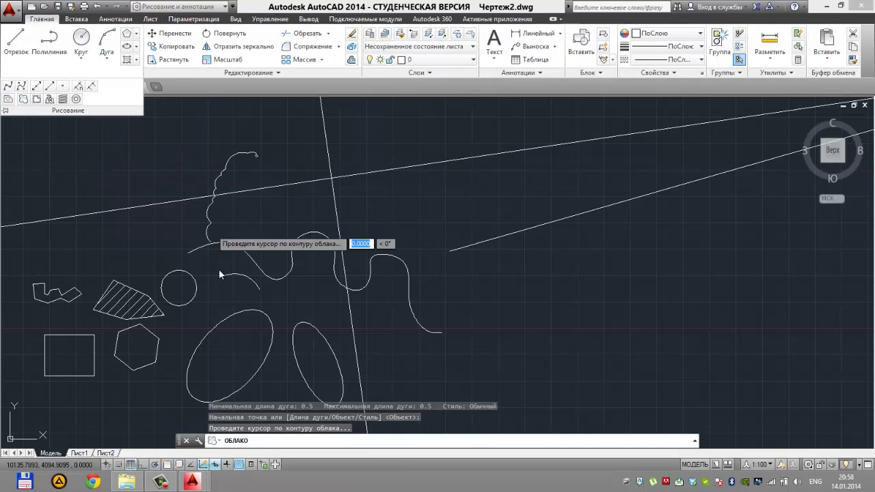
key(Escape)
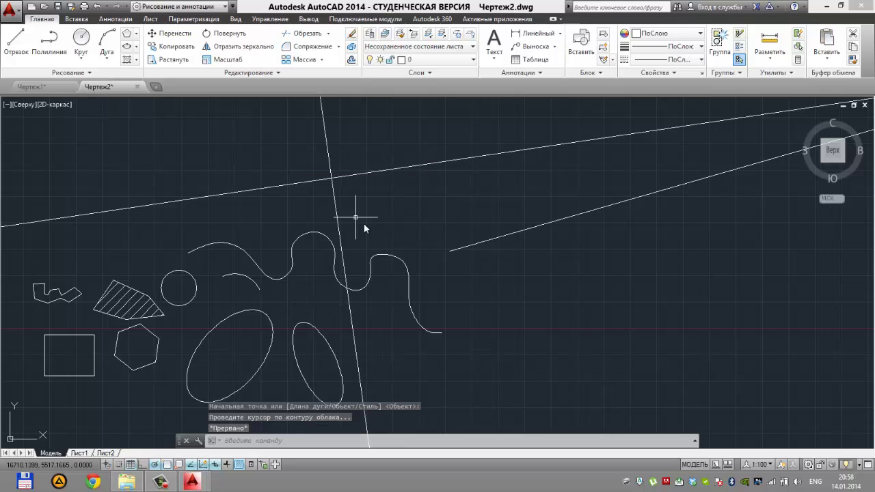
key(Escape)
scroll(399, 246, up, 2)
scroll(399, 247, down, 2)
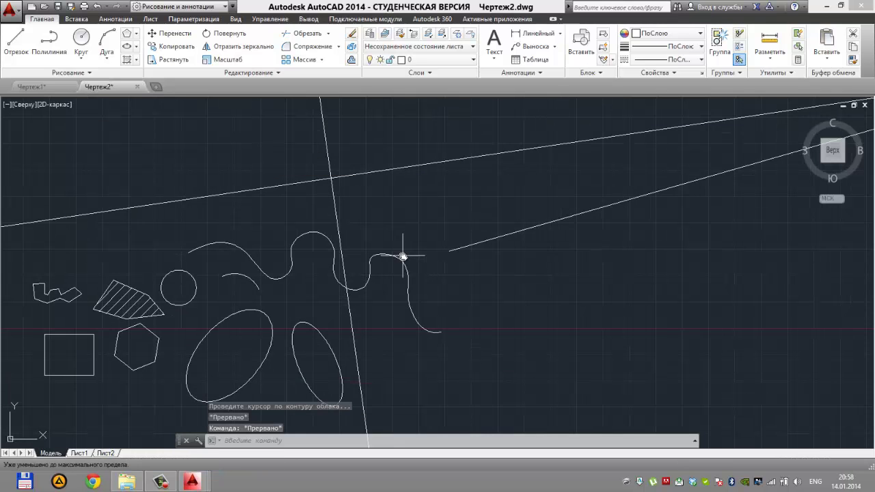
scroll(404, 254, up, 2)
scroll(459, 285, down, 2)
Step: Delete all shapes with a crossing window, then delete the leftover polyline
click(590, 355)
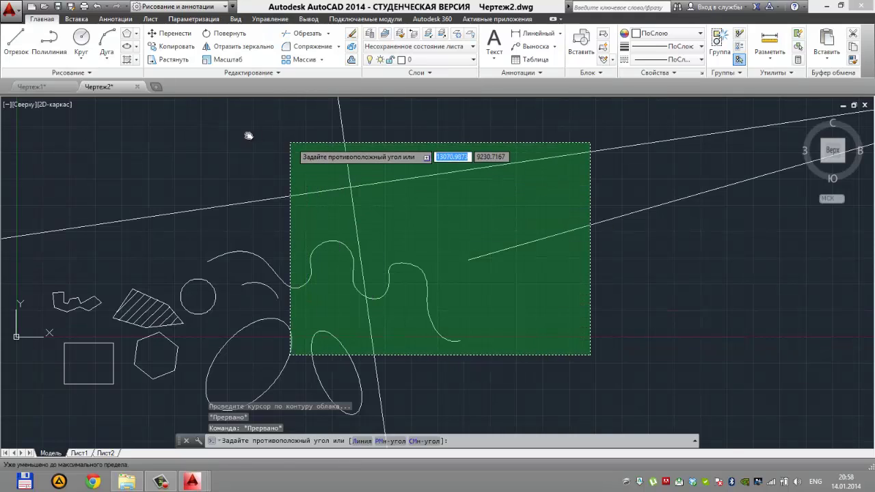
click(79, 143)
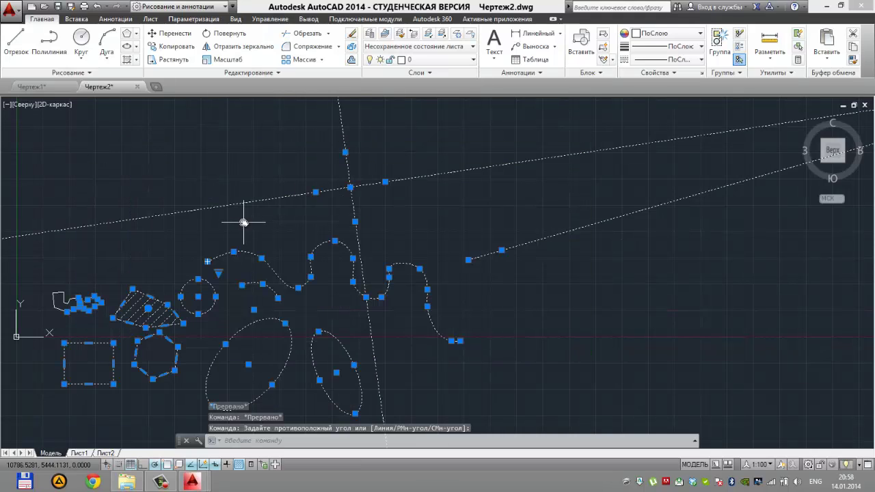
key(Delete)
click(164, 345)
click(68, 271)
key(Delete)
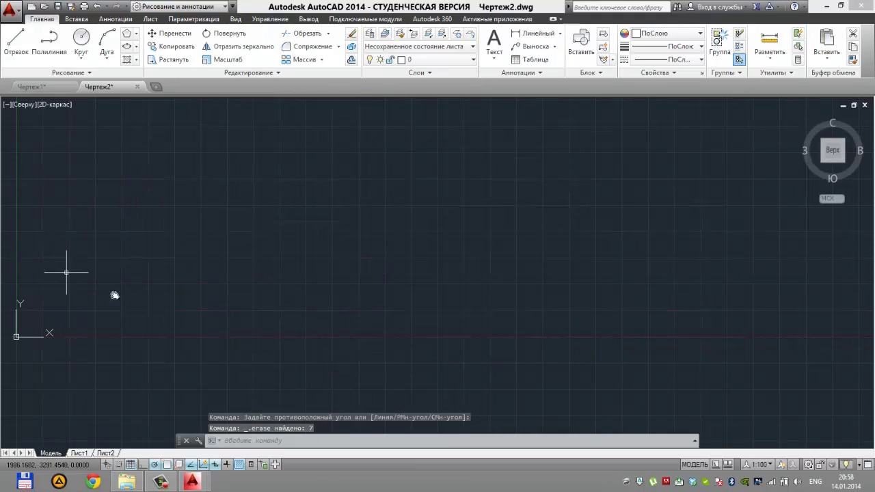
scroll(281, 293, down, 3)
mouse_move(281, 293)
middle_down()
mouse_move(418, 201)
mouse_move(395, 167)
middle_up()
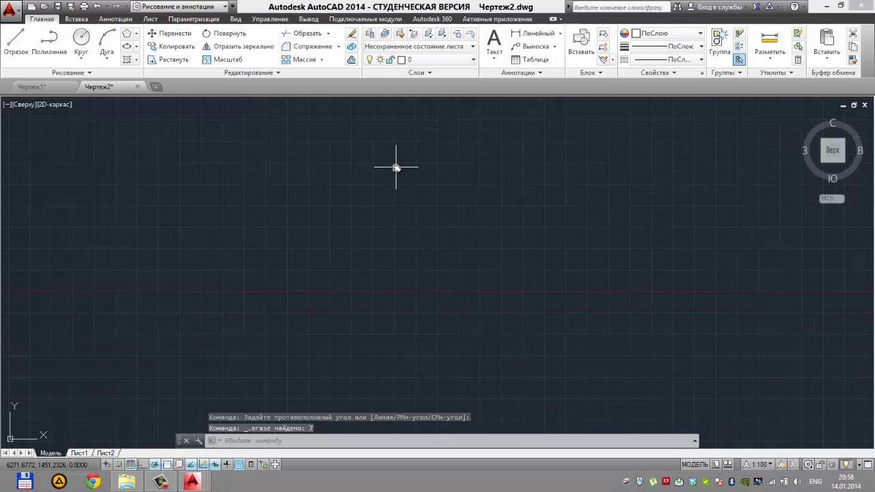